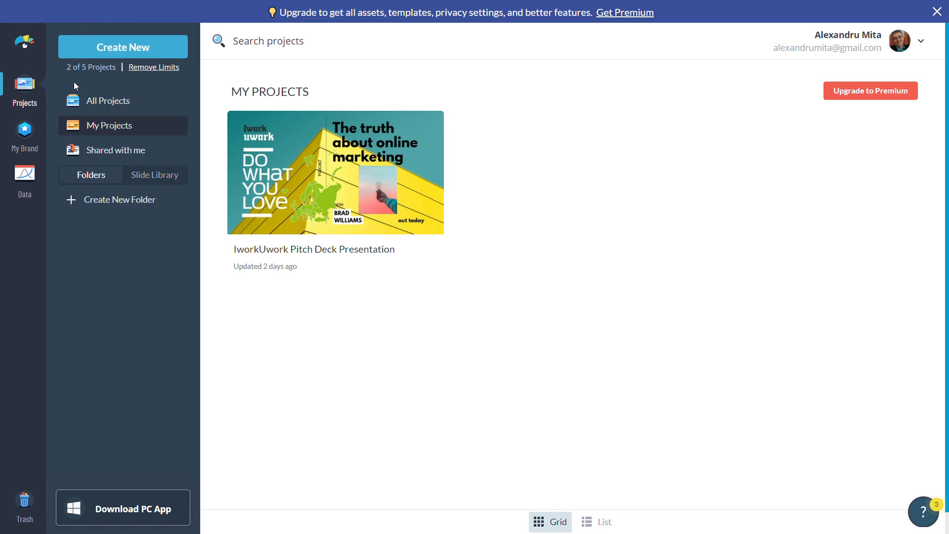
Create a new presentation project from the Creative template and open it for editing.
click(141, 54)
mouse_move(132, 81)
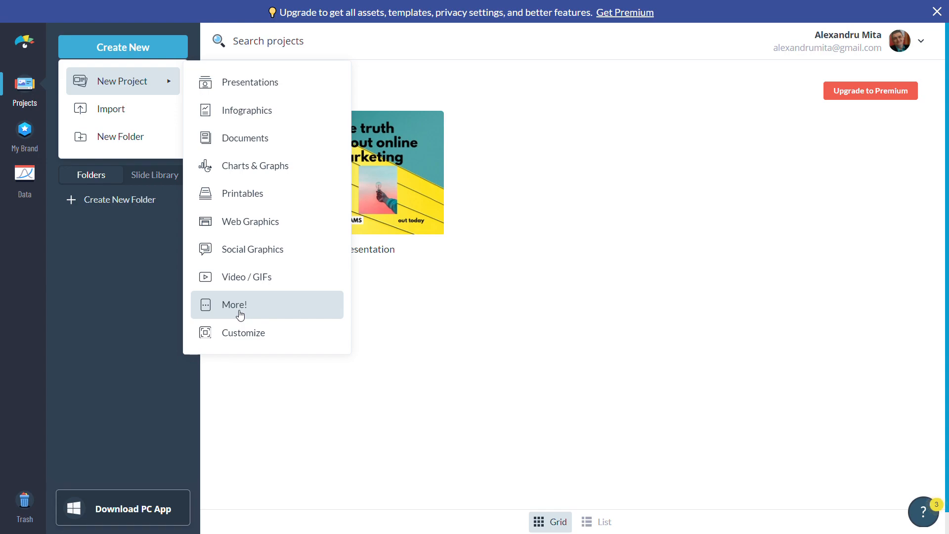
click(267, 87)
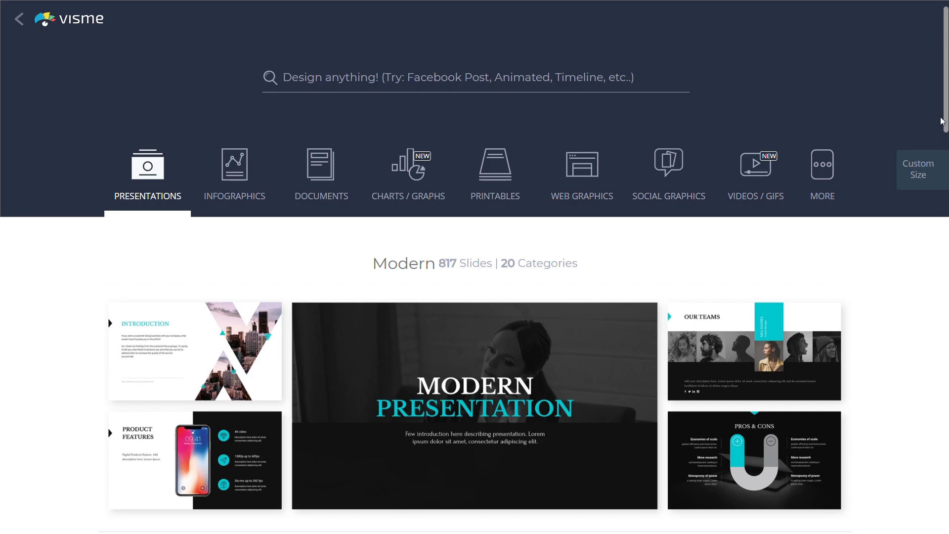
drag(946, 121, 946, 142)
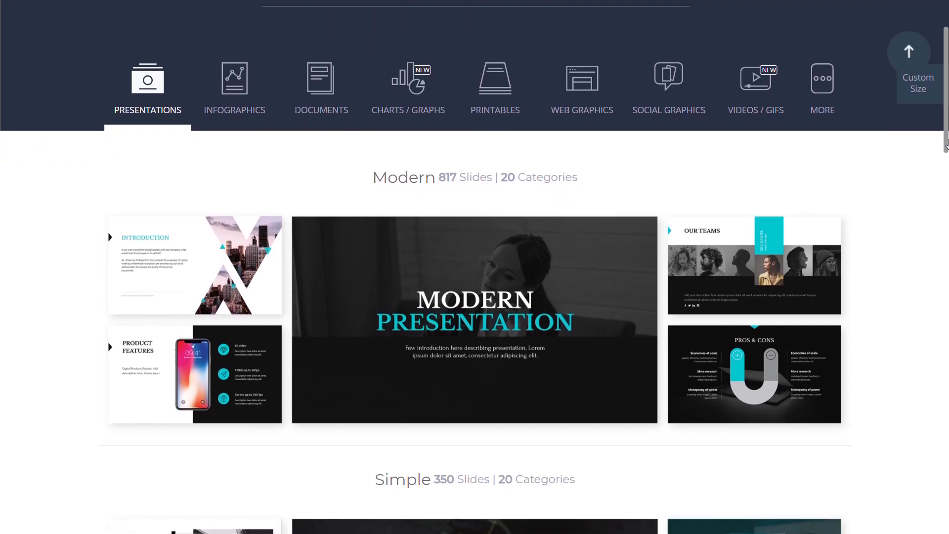
drag(947, 143, 946, 173)
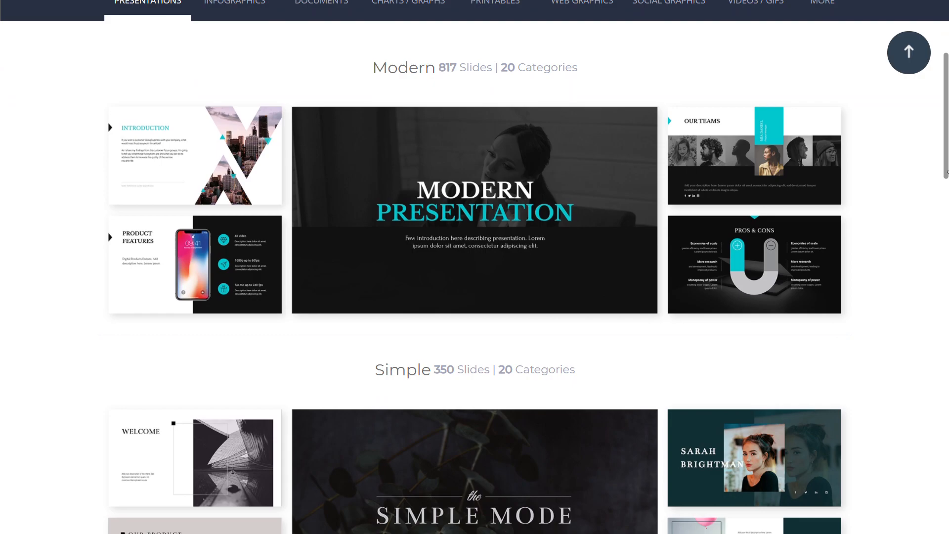
drag(946, 173, 947, 319)
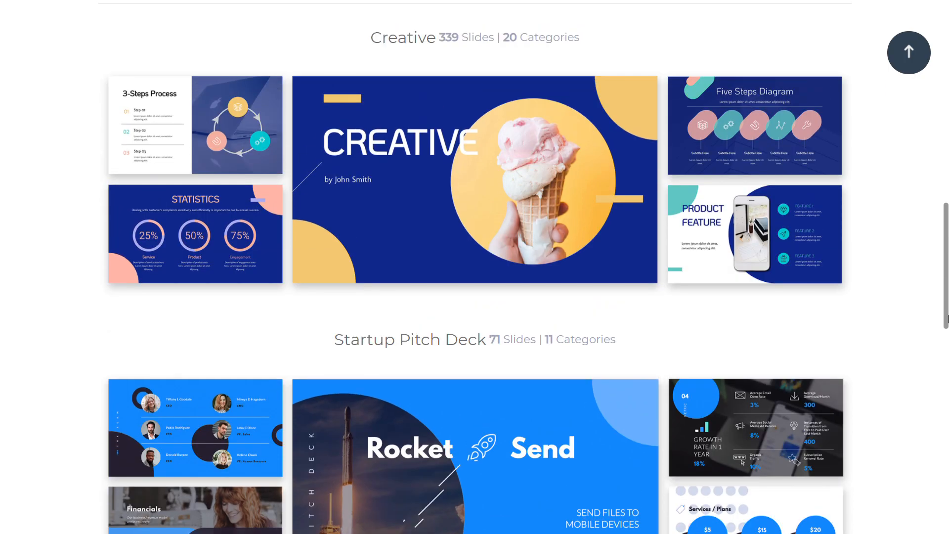
mouse_move(424, 208)
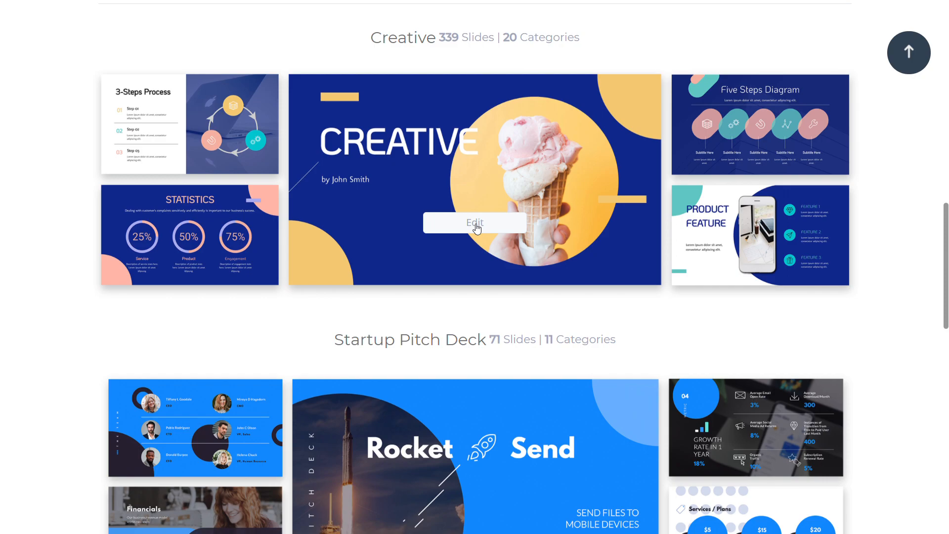
click(459, 217)
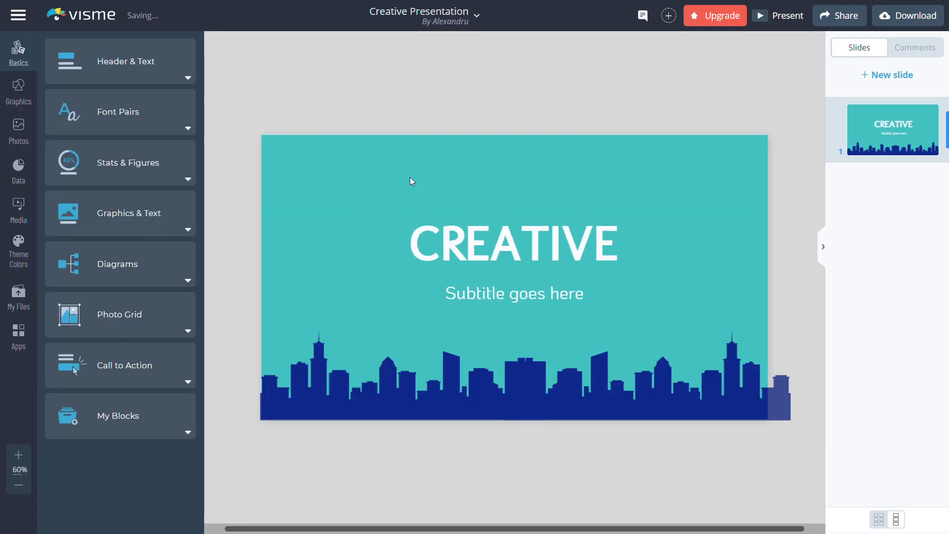
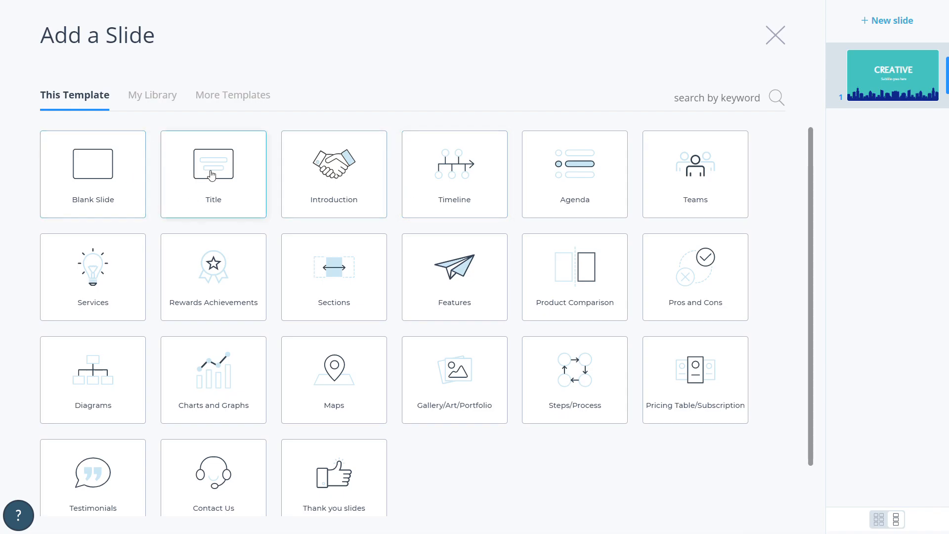
Examine the template's Title, Introduction, Timeline, Agenda and Teams slide layouts.
click(217, 174)
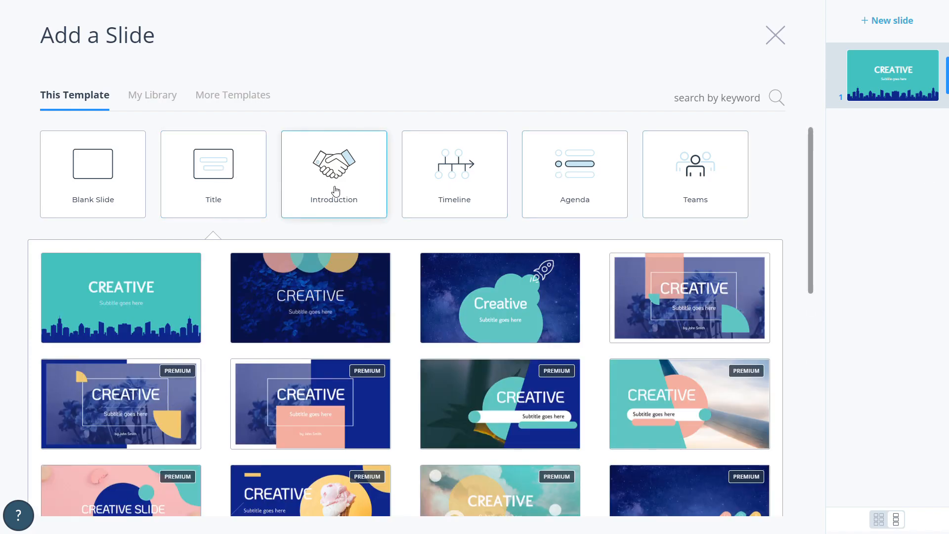
click(341, 190)
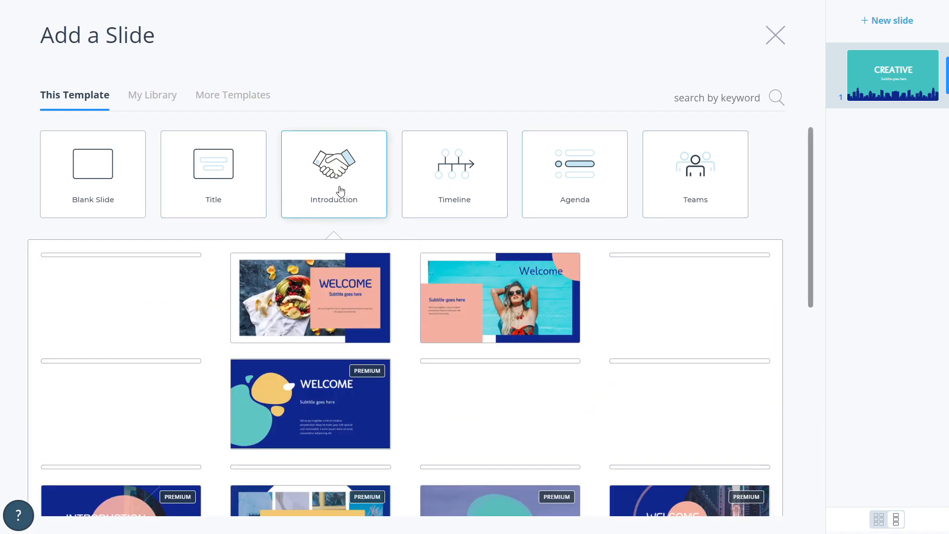
click(459, 168)
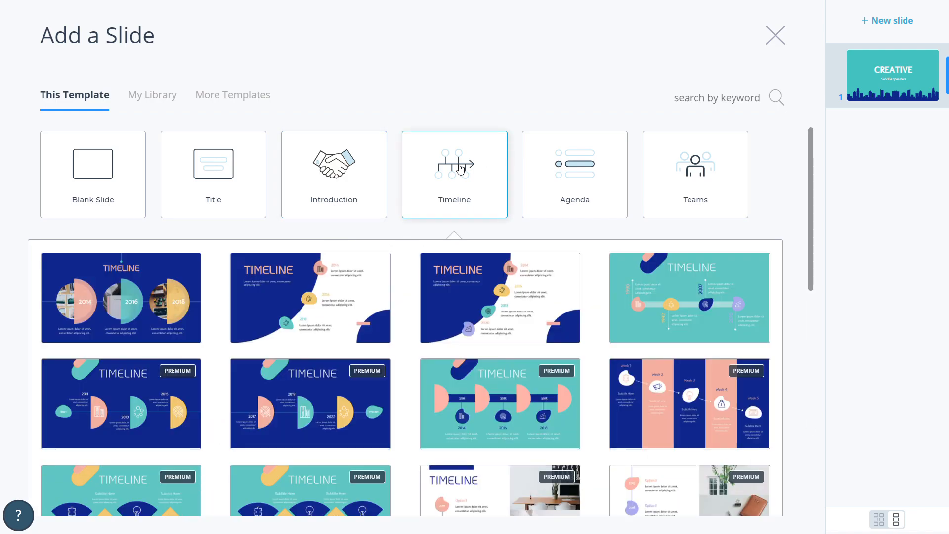
click(588, 177)
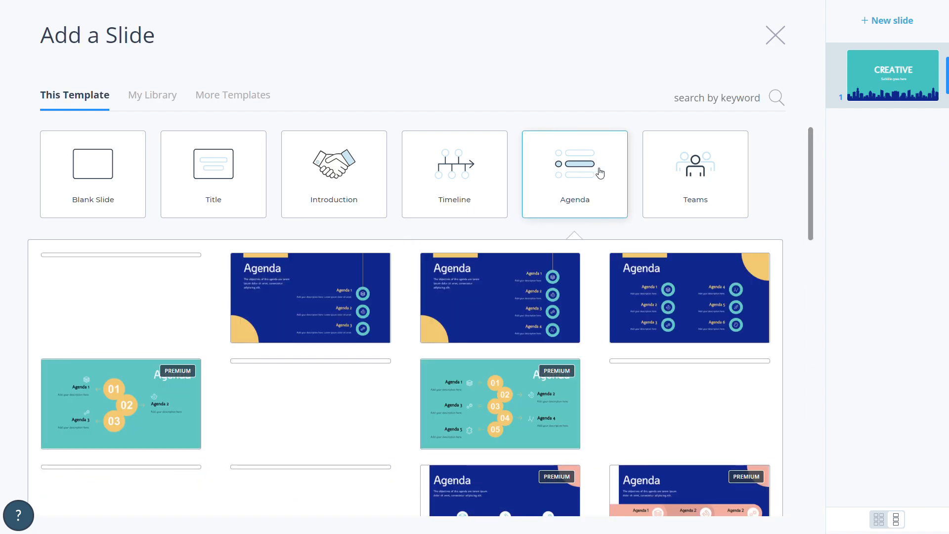
click(700, 184)
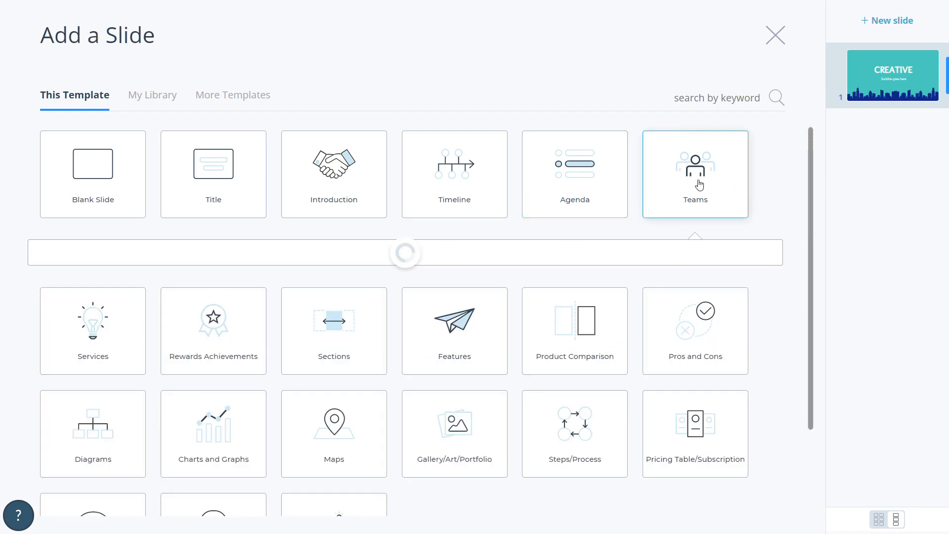
drag(812, 159, 813, 321)
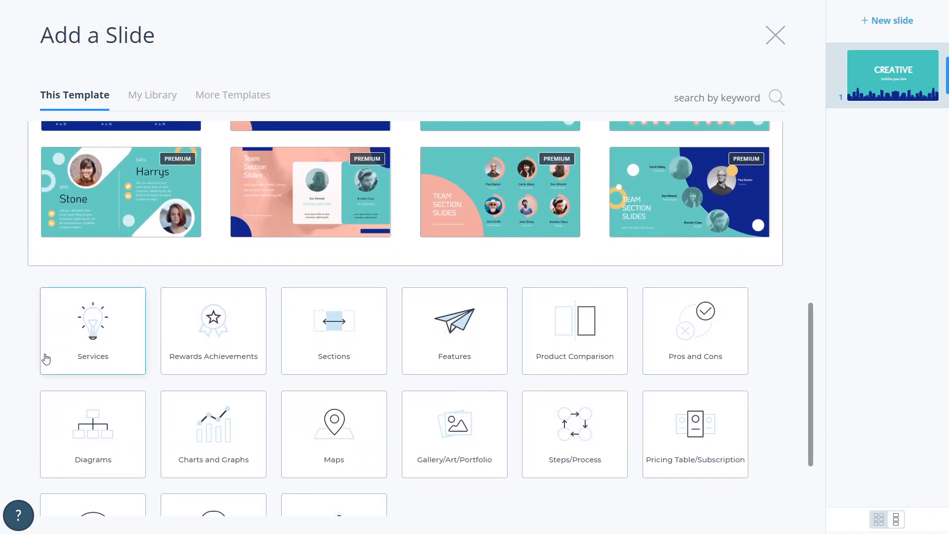
Examine the template's Services, Charts and Graphs, Gallery/Art/Portfolio and Maps slide layouts.
click(46, 359)
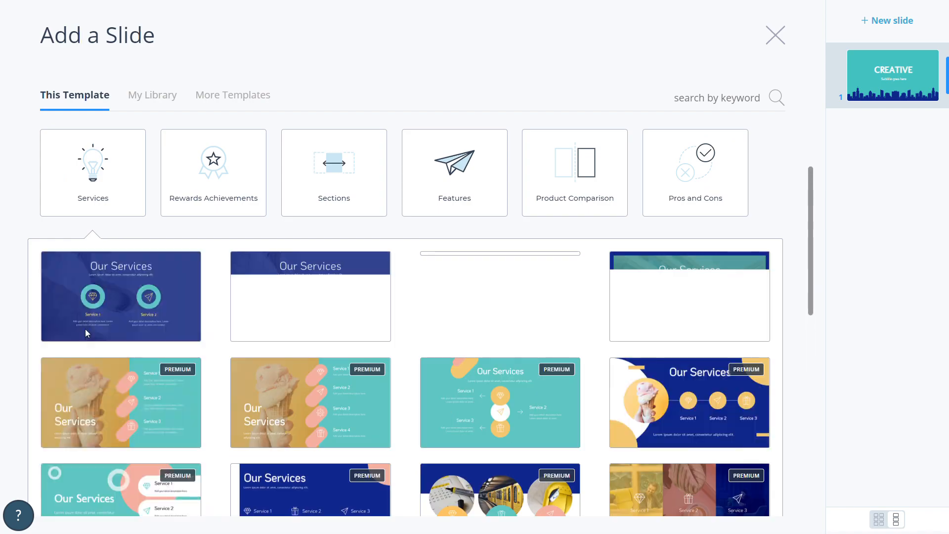
drag(815, 221, 803, 382)
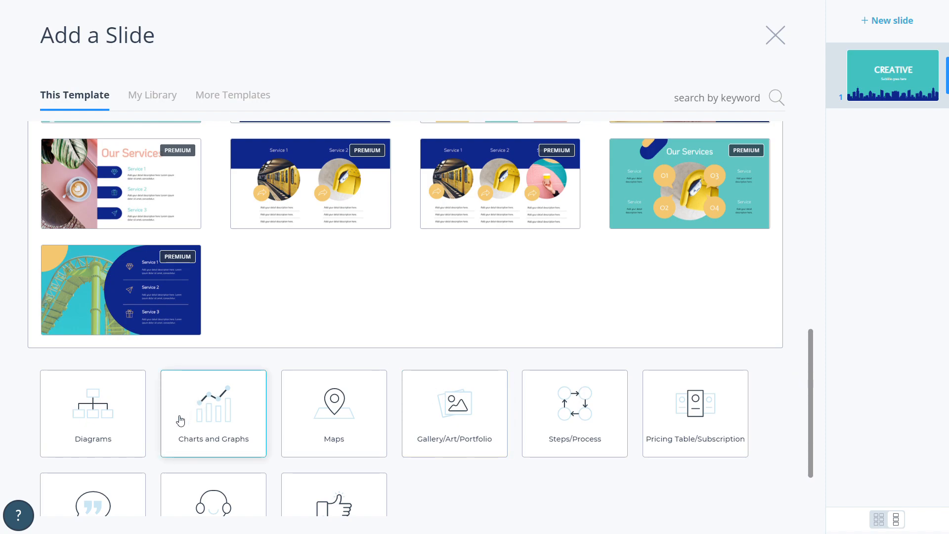
click(180, 420)
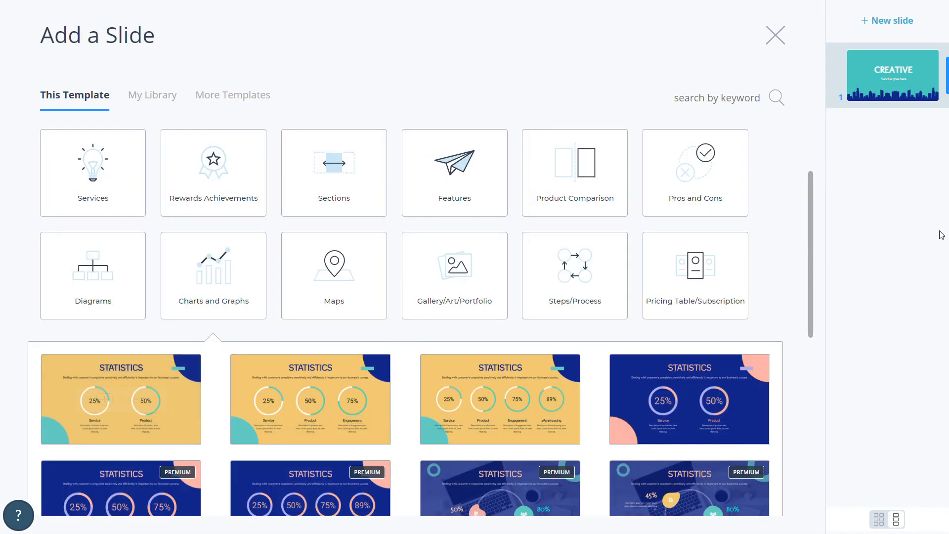
mouse_move(812, 194)
mouse_down()
mouse_move(800, 376)
mouse_move(822, 180)
mouse_up()
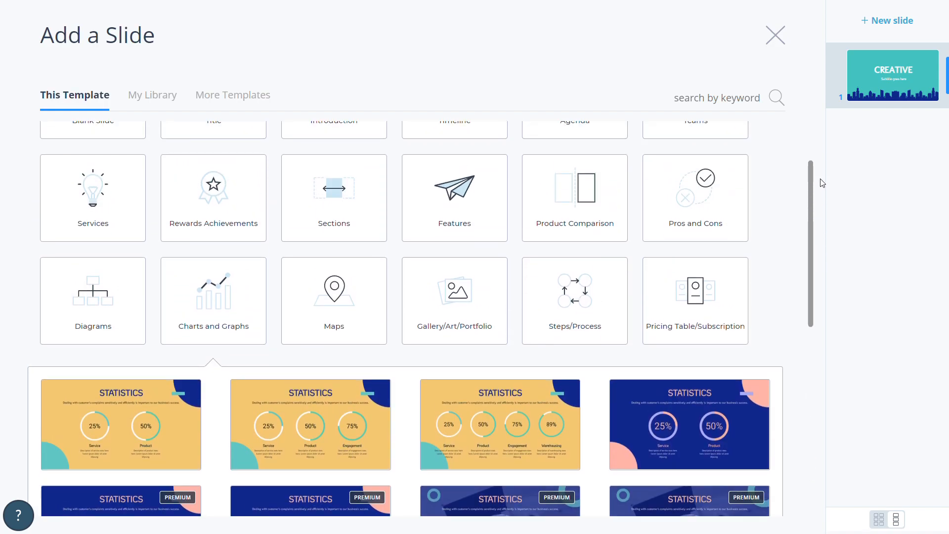
click(476, 280)
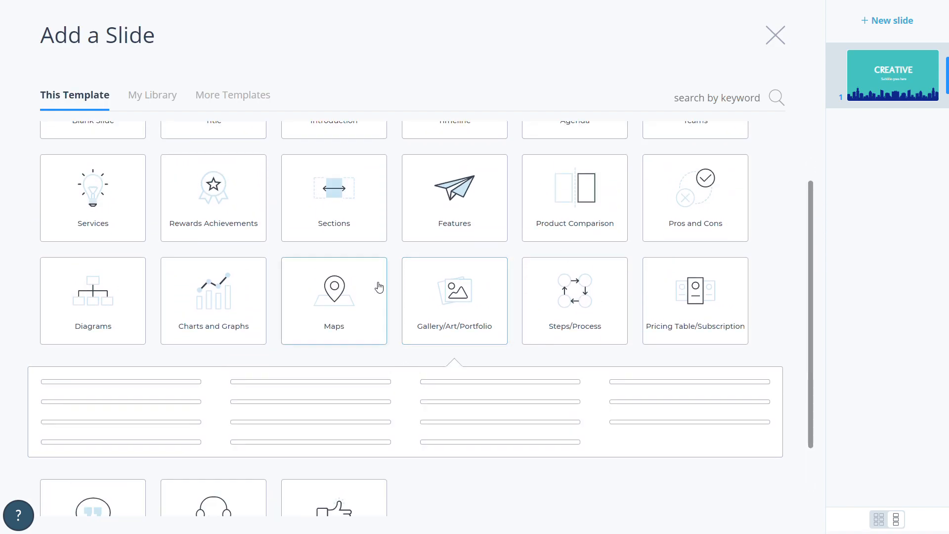
click(367, 286)
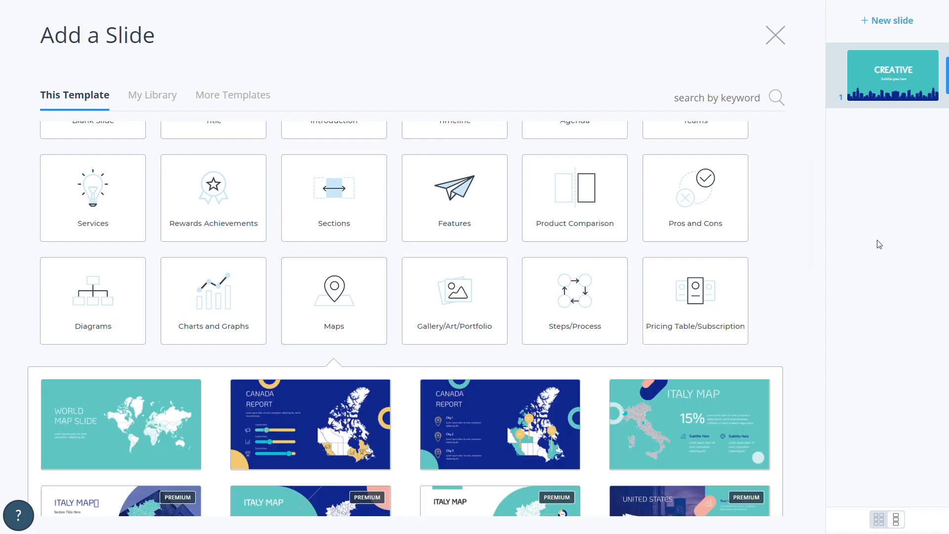
Examine the template's Product Comparison and Thank you slide layouts.
mouse_move(813, 186)
mouse_down()
mouse_move(813, 229)
mouse_move(811, 180)
mouse_up()
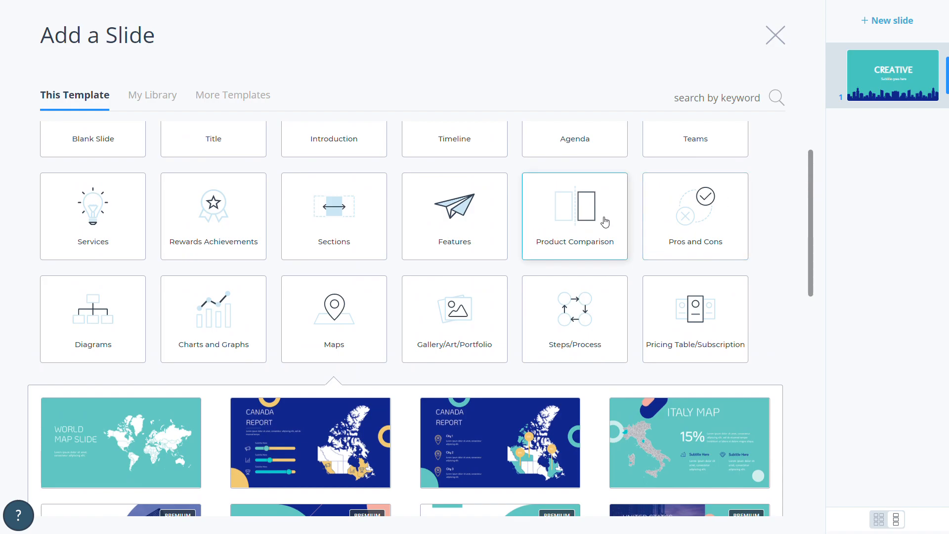
click(601, 223)
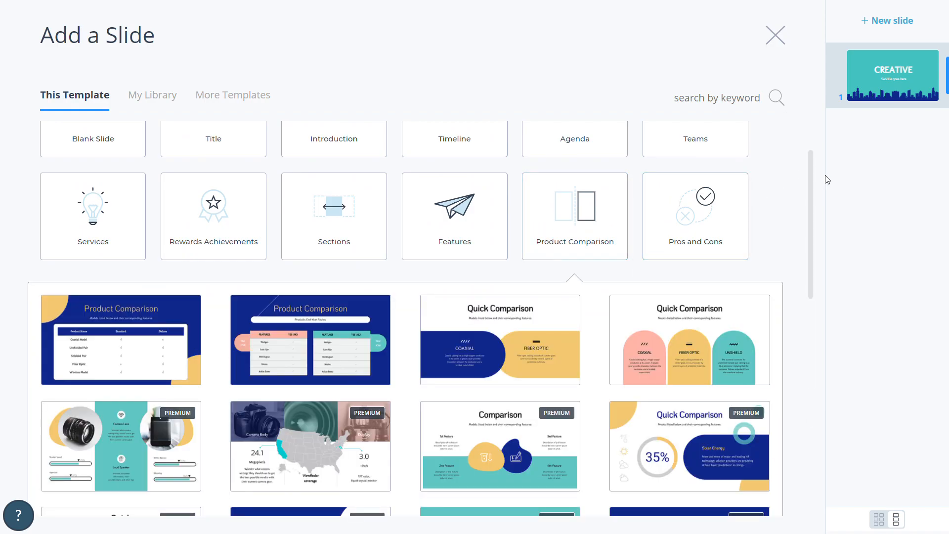
drag(810, 178, 824, 365)
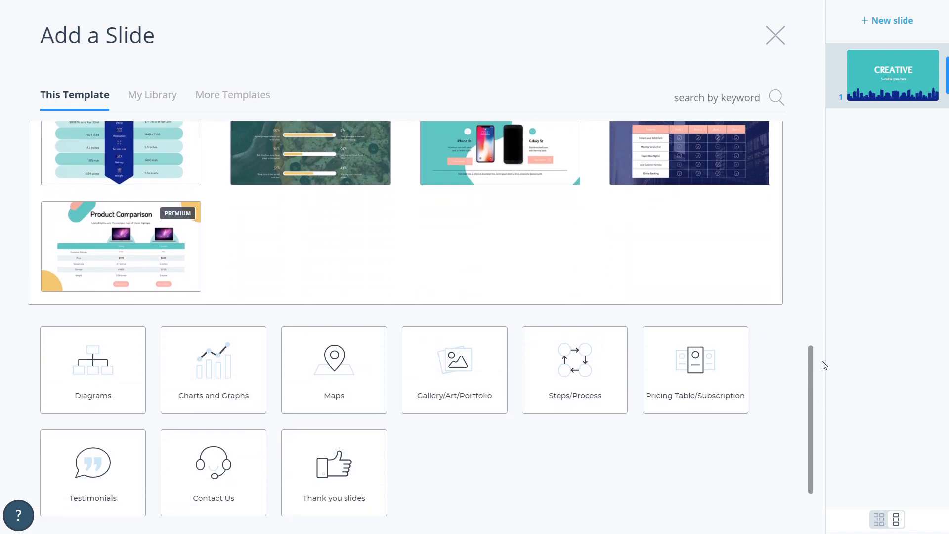
drag(822, 361, 813, 360)
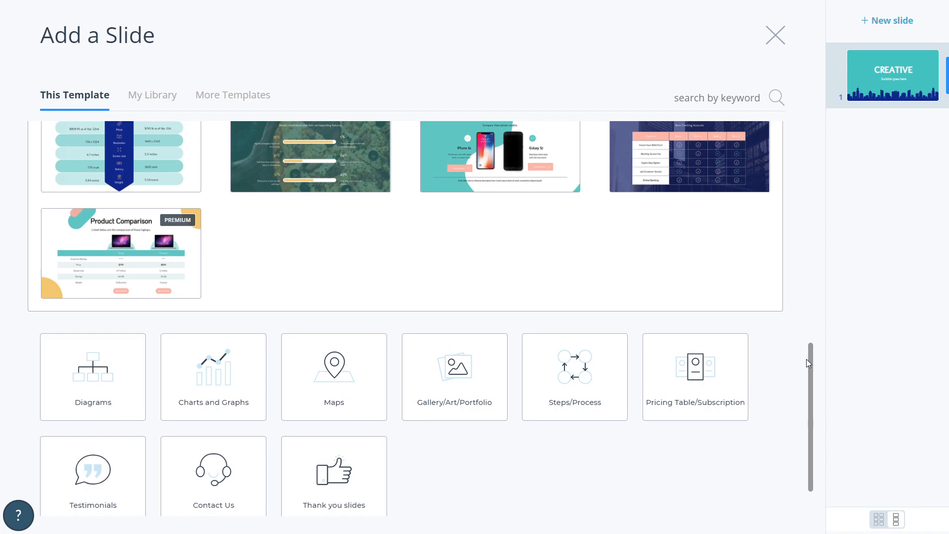
drag(806, 359, 806, 361)
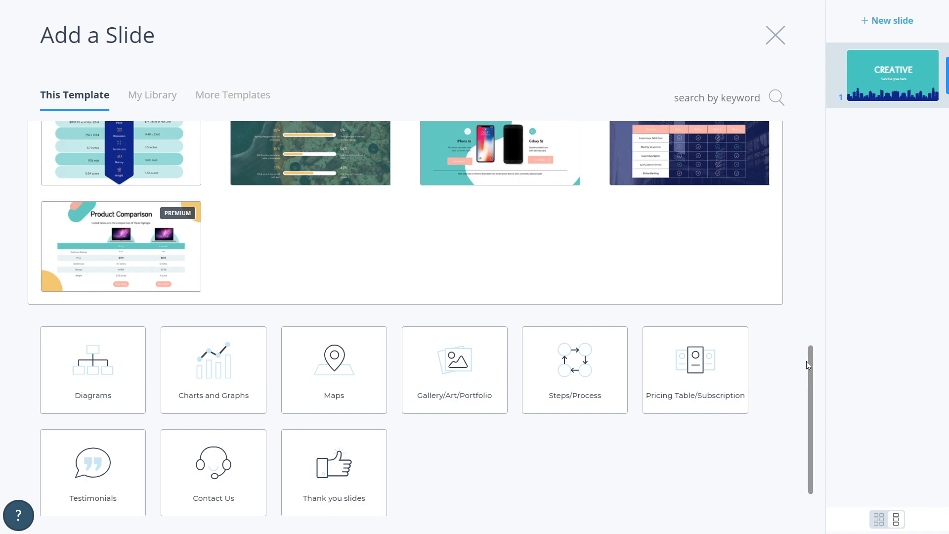
drag(806, 365, 798, 385)
click(344, 421)
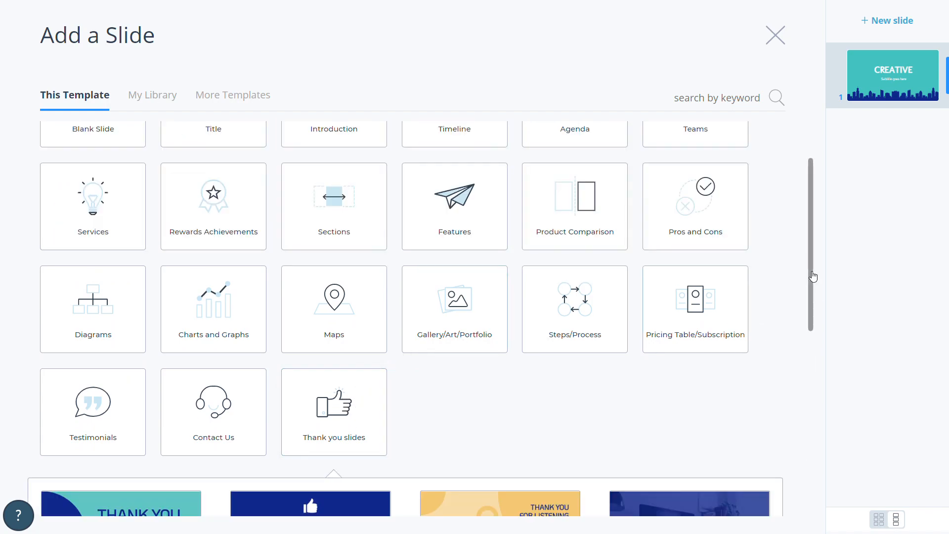
Add a blank slide after the title slide.
drag(814, 273, 799, 157)
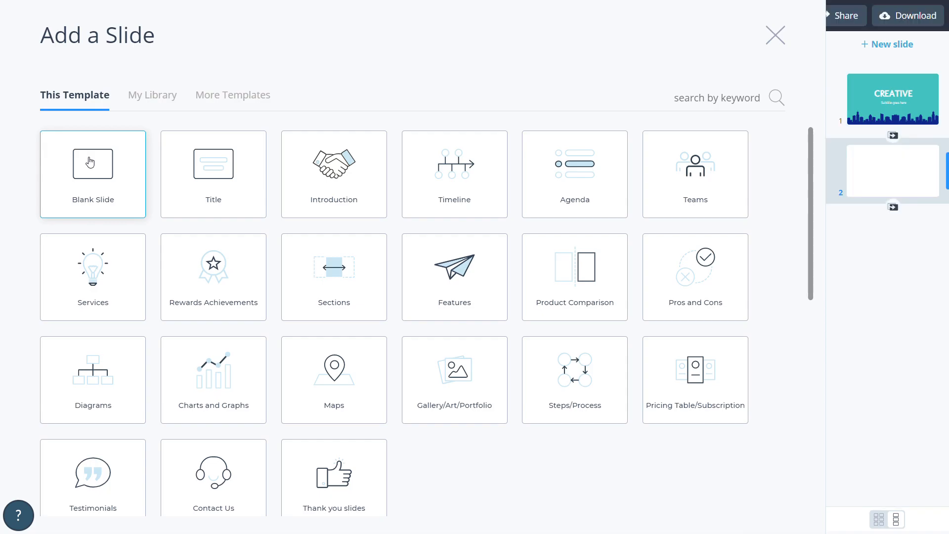
click(90, 162)
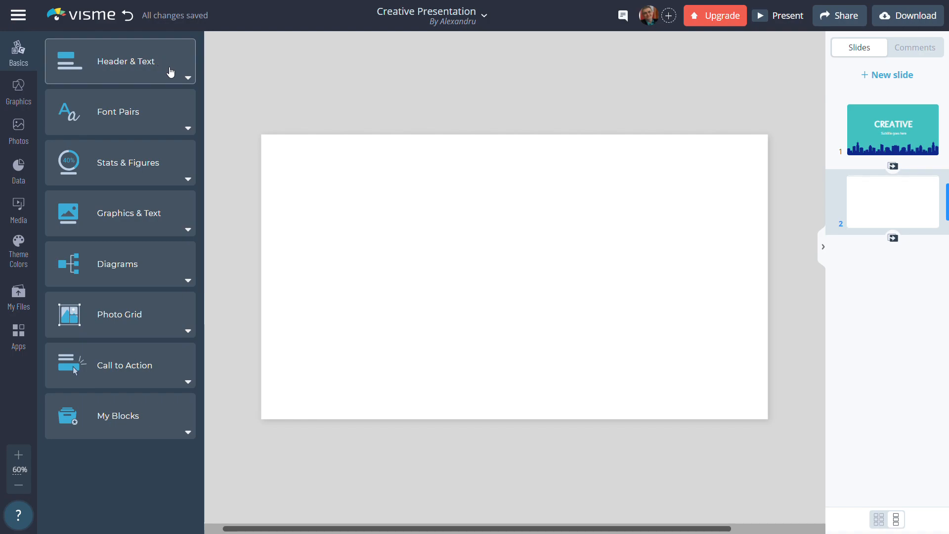
Place an "Add a Title" text block from the Header & Text blocks near the blank slide's upper edge, at about X 197, Y 45.
click(170, 72)
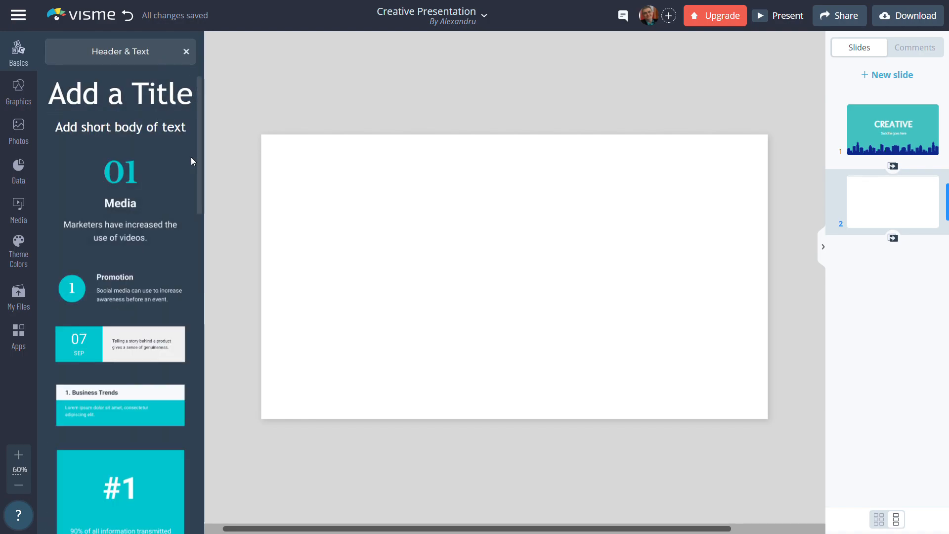
drag(201, 134, 207, 332)
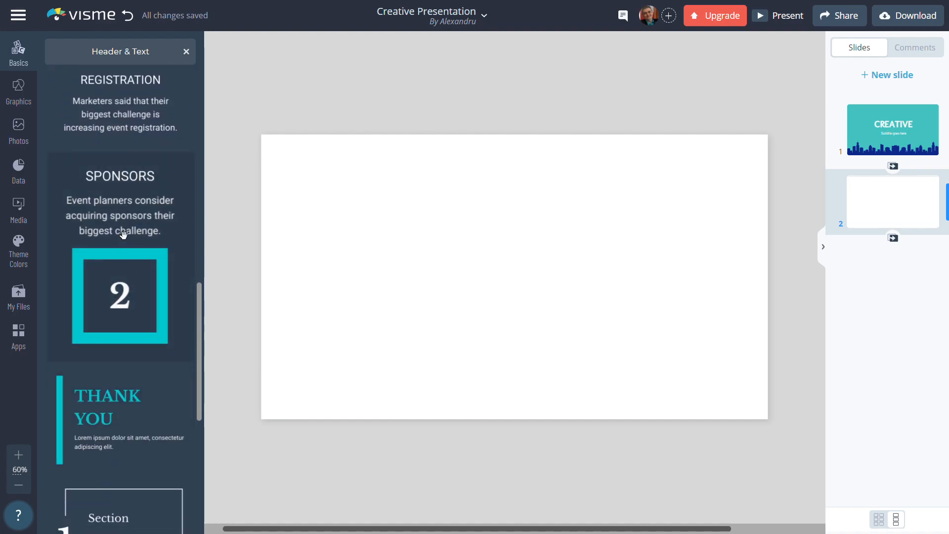
drag(201, 313, 202, 415)
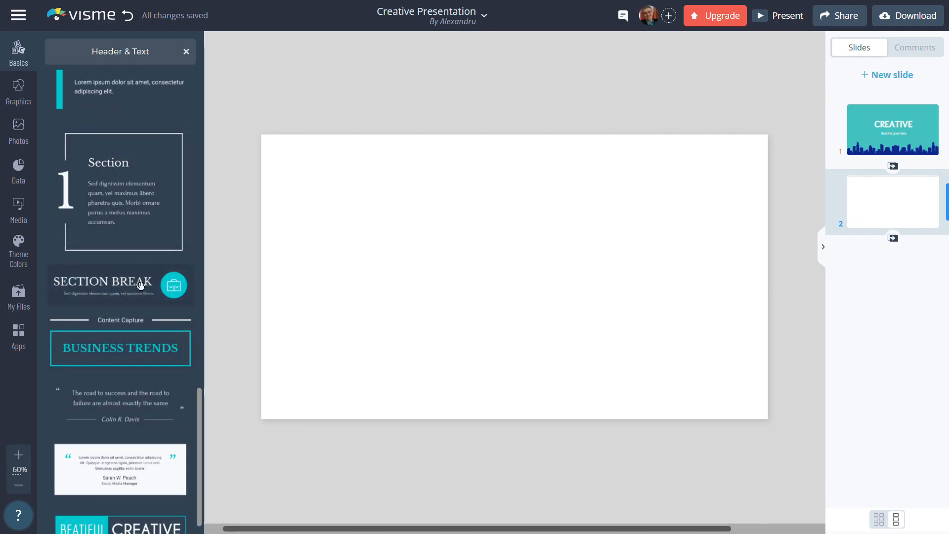
drag(202, 418, 216, 91)
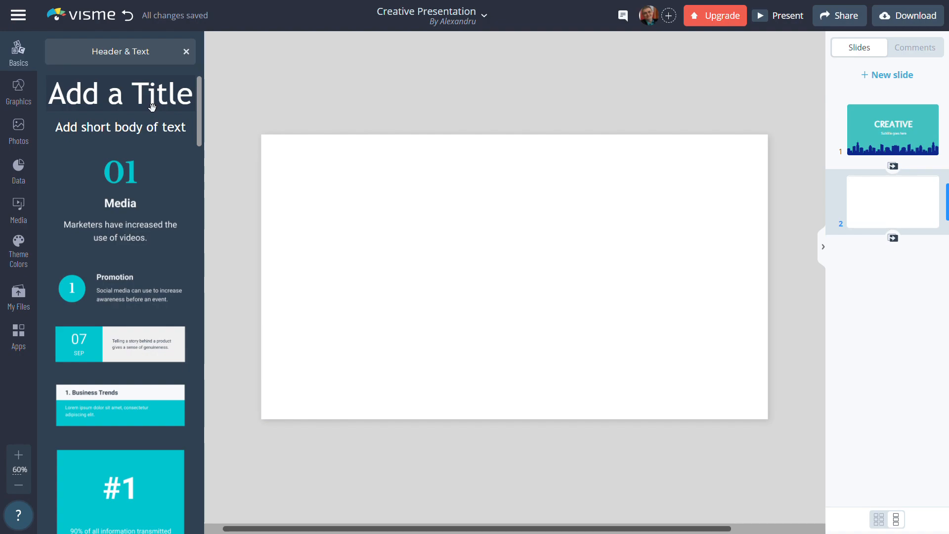
drag(152, 108, 422, 183)
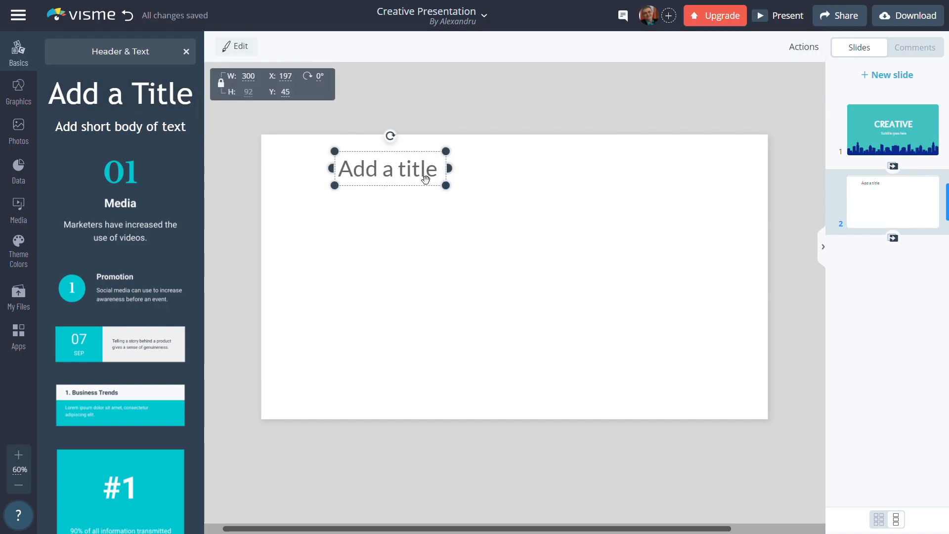
Make the "Add a title" text on the second slide bold.
double_click(421, 177)
click(419, 178)
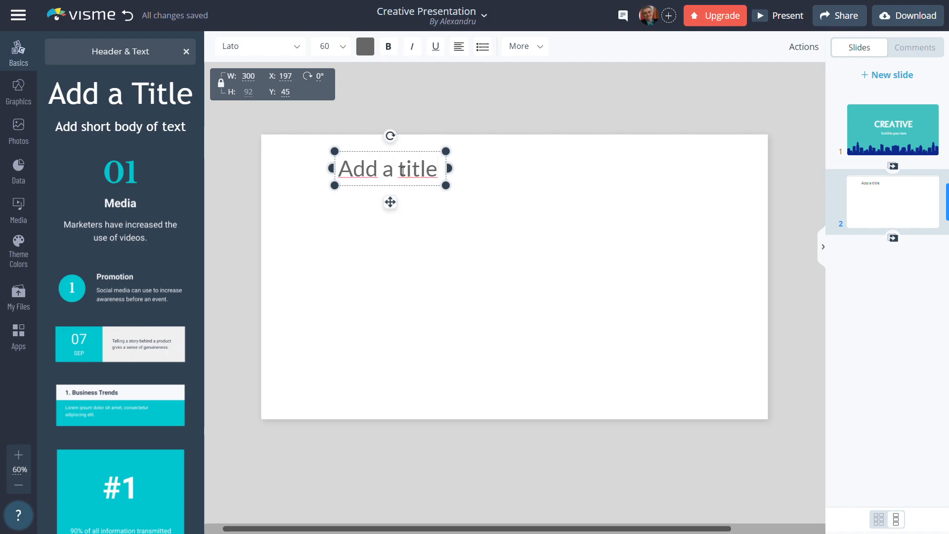
drag(444, 173, 339, 169)
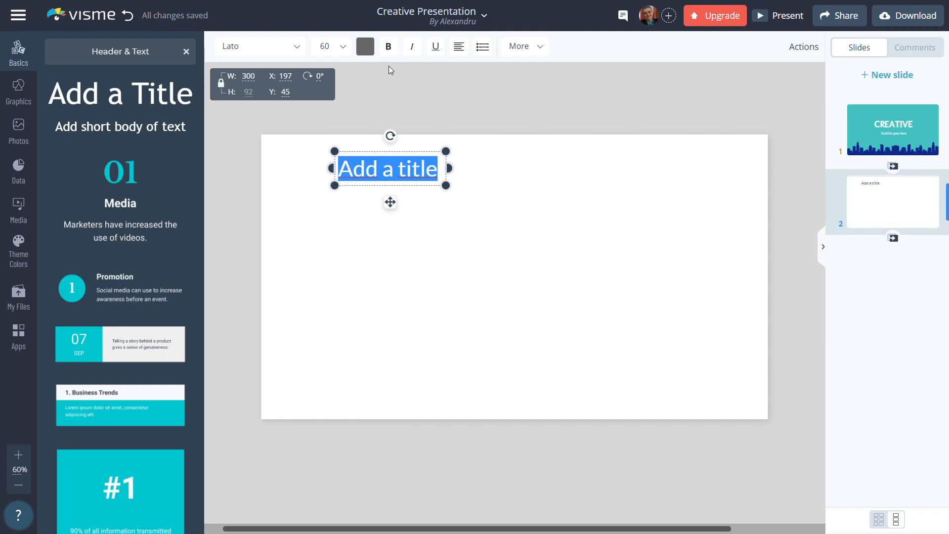
click(389, 46)
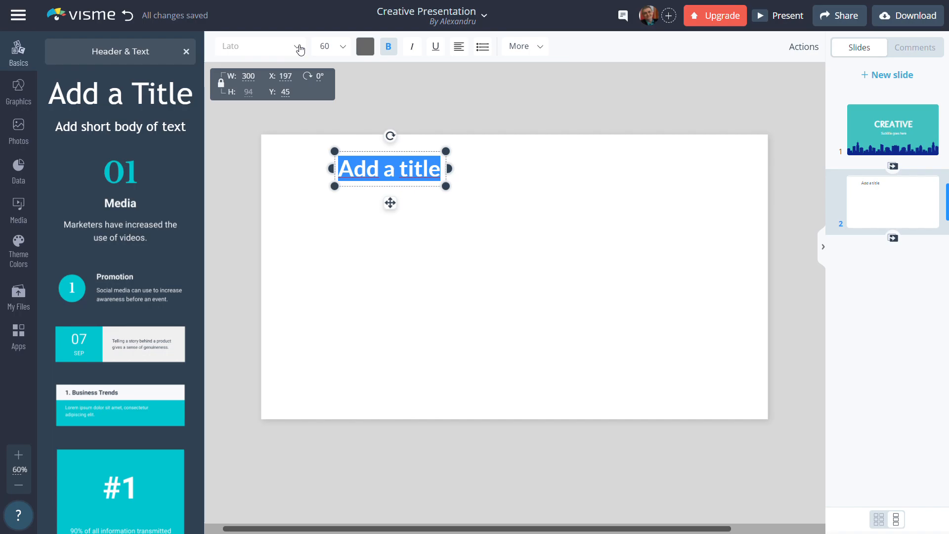
Change the title text's font to Eutopia.
click(298, 47)
drag(357, 84, 353, 133)
click(275, 191)
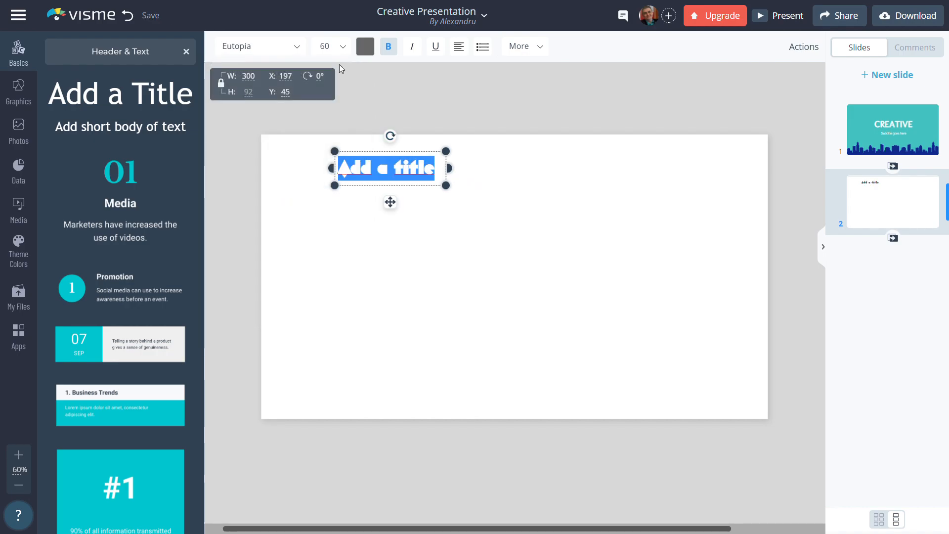
Set the title text's font to Amaranth.
click(296, 47)
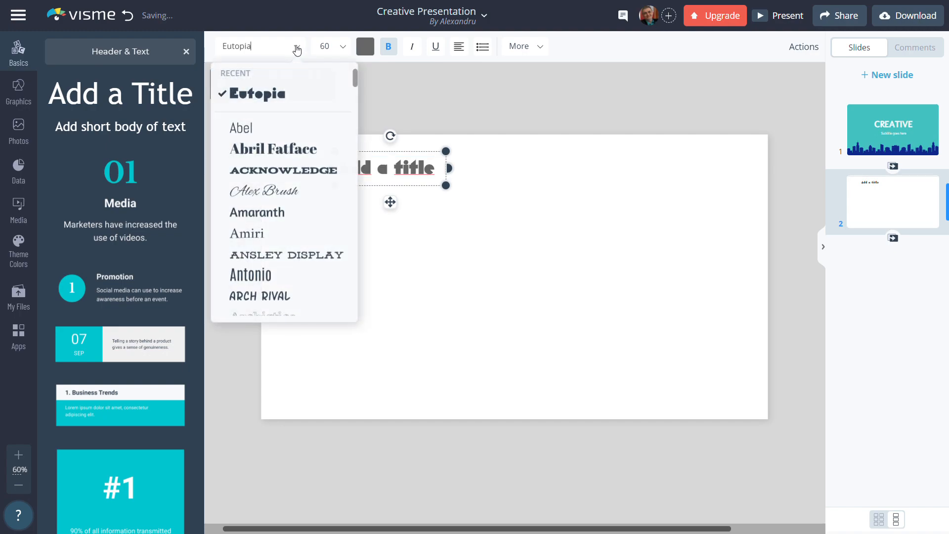
click(302, 213)
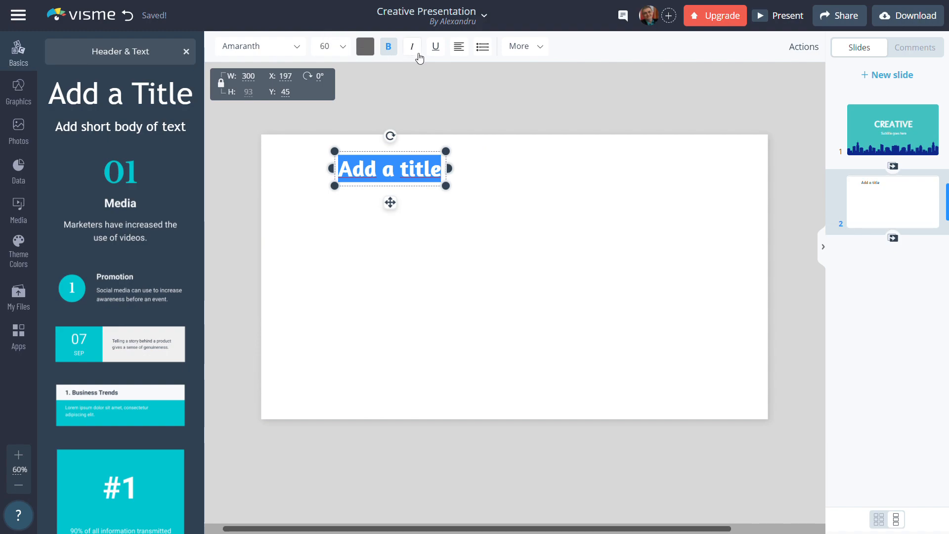
Examine the title's spacing, fill and border, highlight color, transform and special character options, leaving them as they are.
click(544, 48)
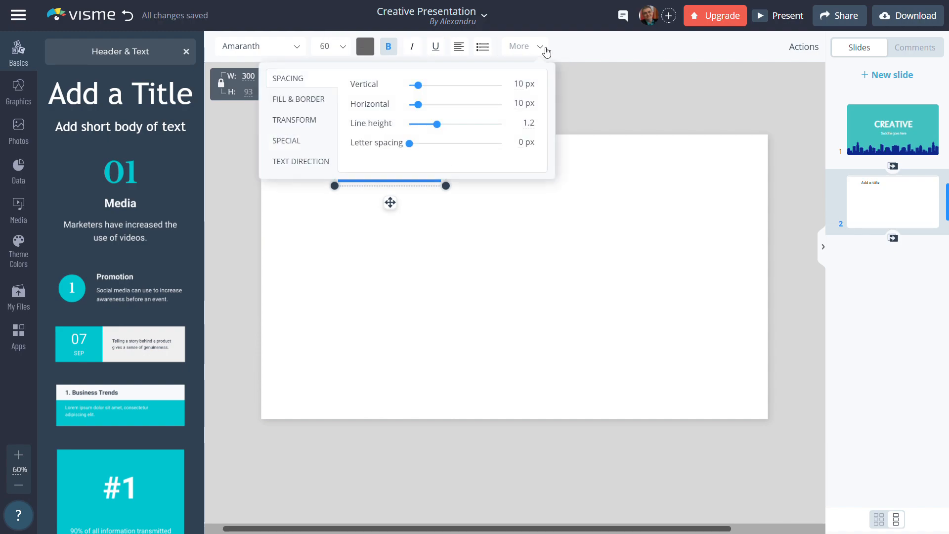
click(296, 103)
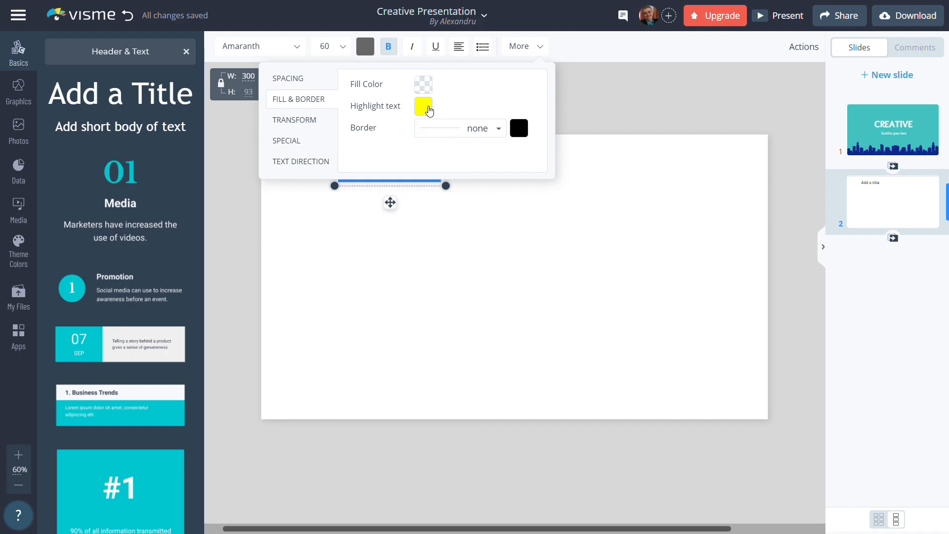
click(431, 115)
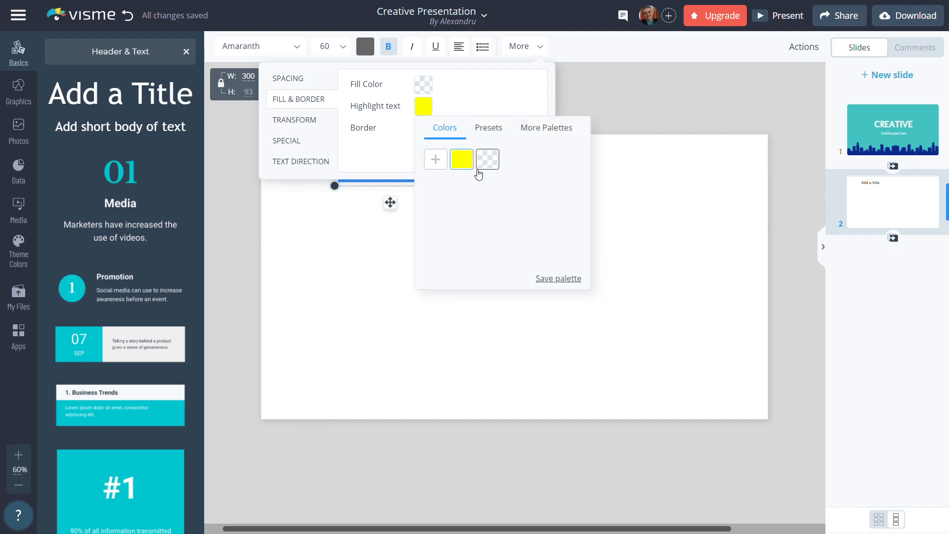
click(291, 119)
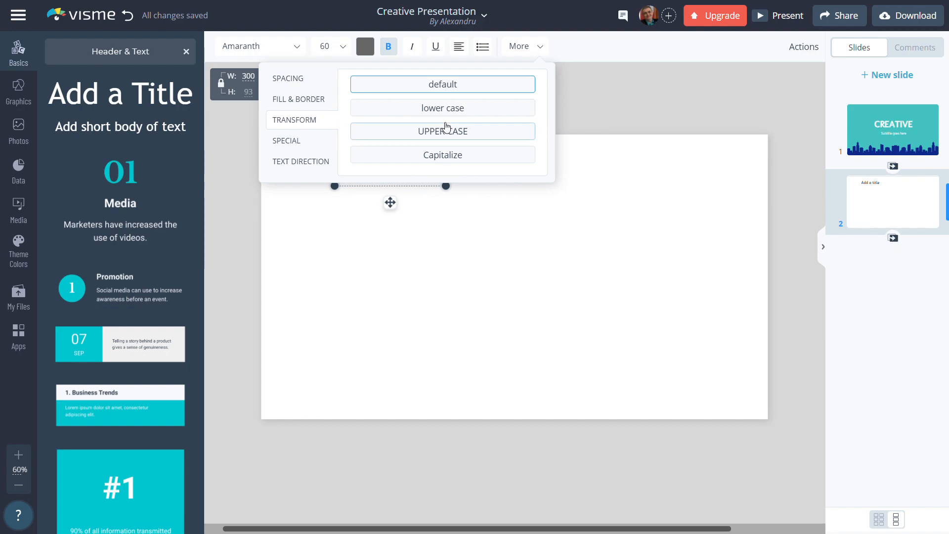
click(303, 144)
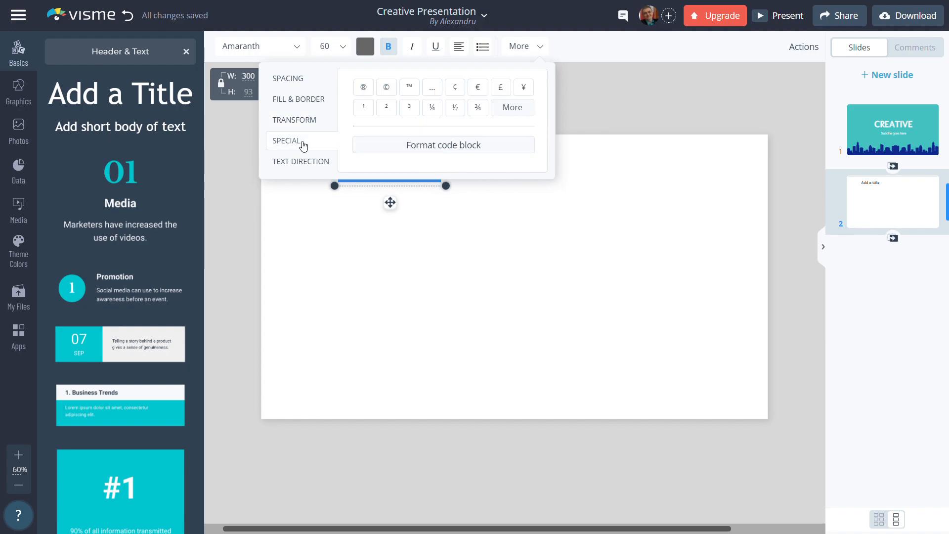
click(624, 248)
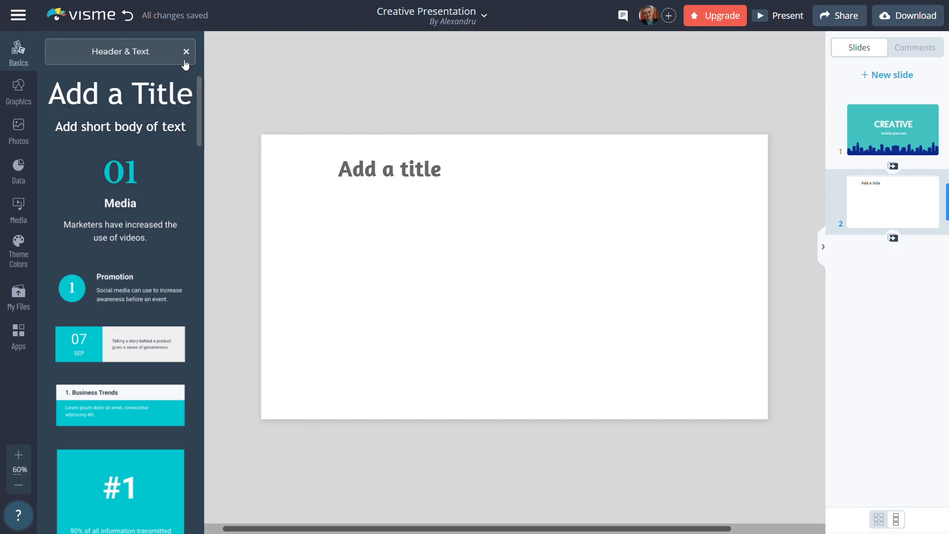
Examine the Font Pairs blocks.
click(186, 52)
click(172, 109)
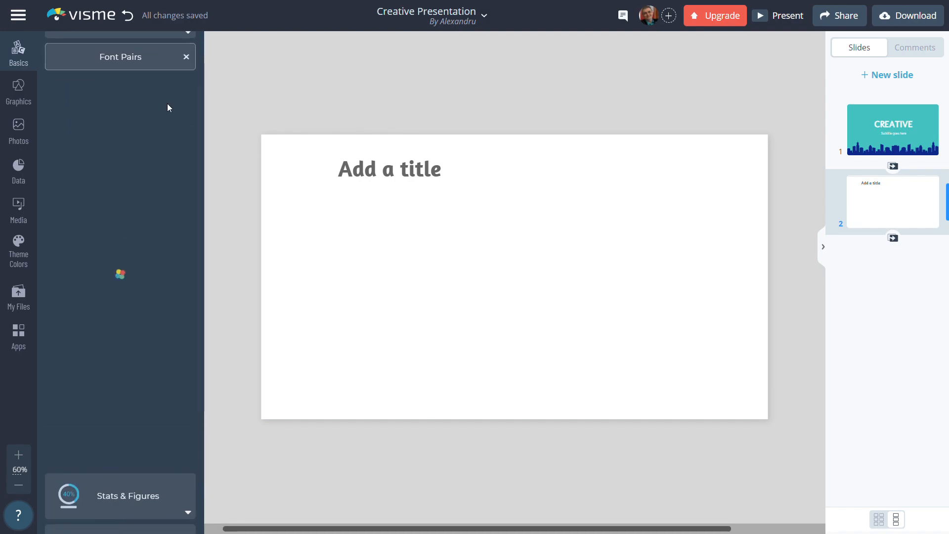
click(186, 52)
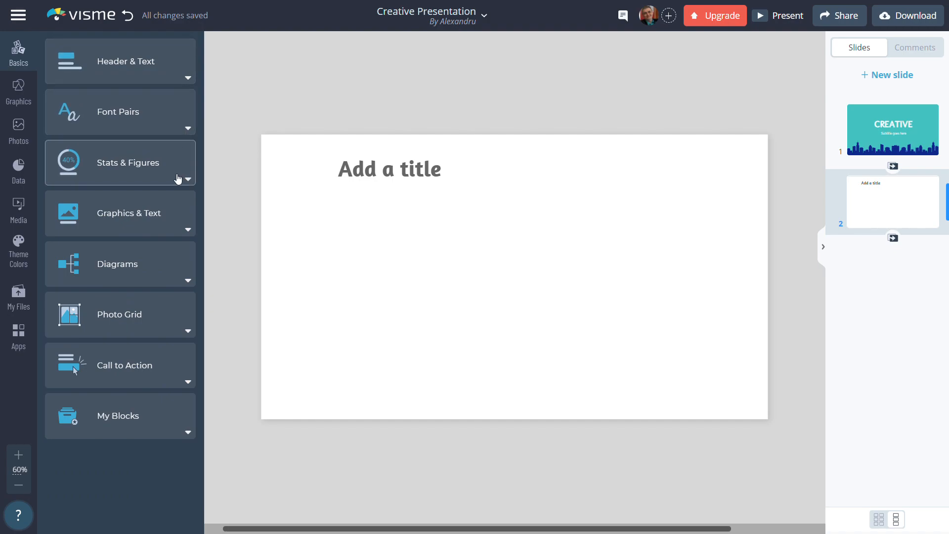
Place the circular Sales Pitch block from Graphics & Text at about X 838, Y 114 and enlarge it to about 398 × 556.
click(171, 211)
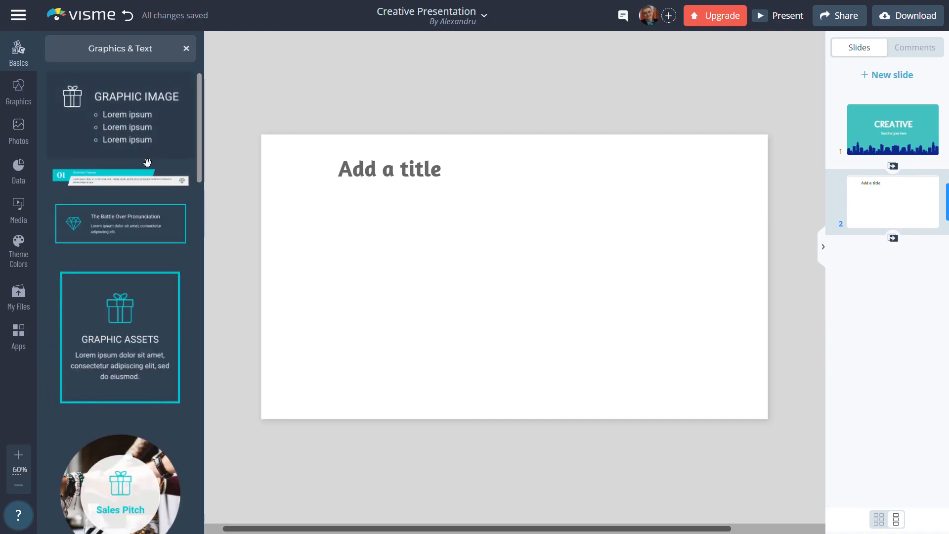
drag(201, 140, 208, 216)
drag(166, 106, 671, 215)
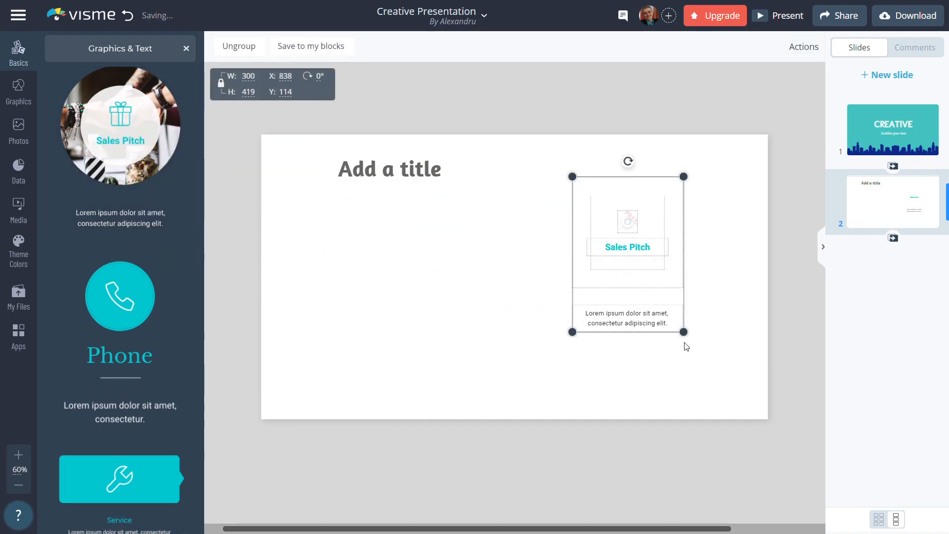
drag(684, 332, 756, 386)
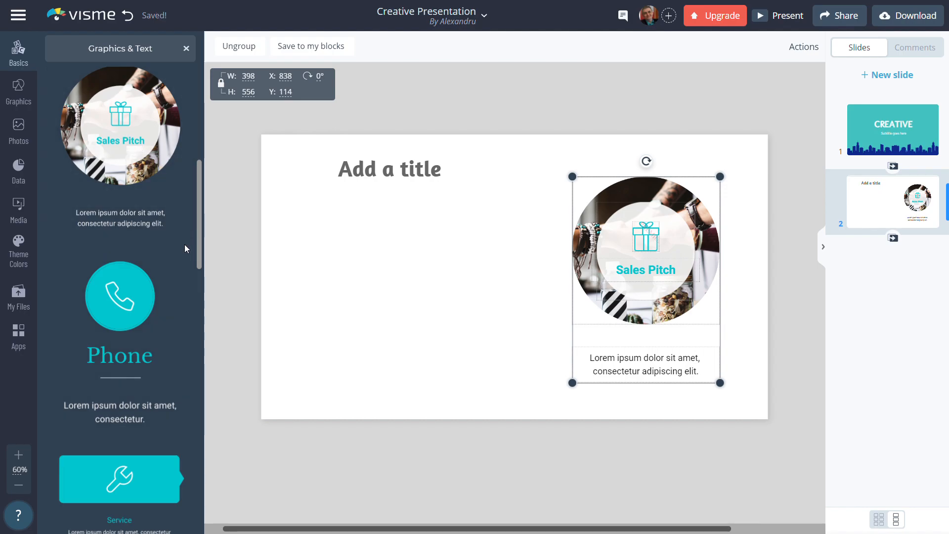
Add the Phone block to the slide and look through the other Graphics & Text blocks.
click(126, 336)
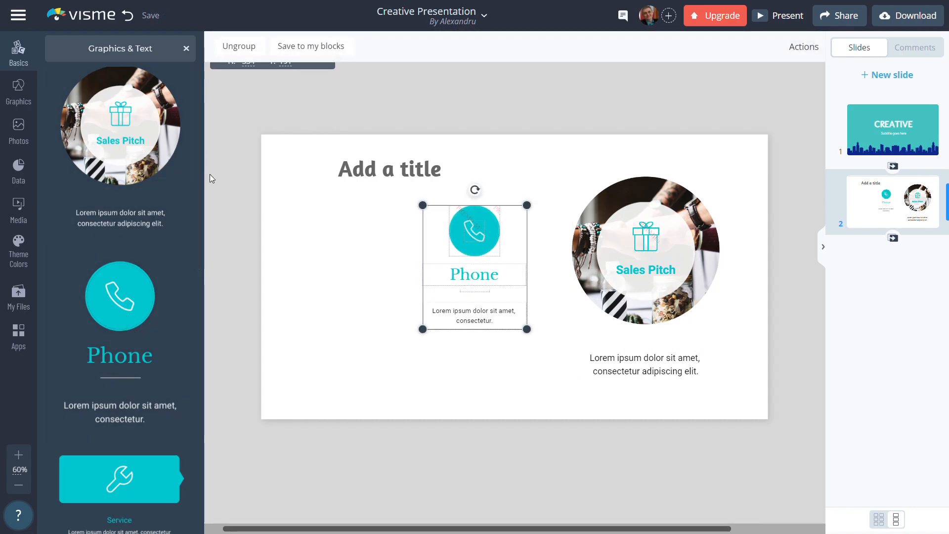
drag(200, 183, 200, 96)
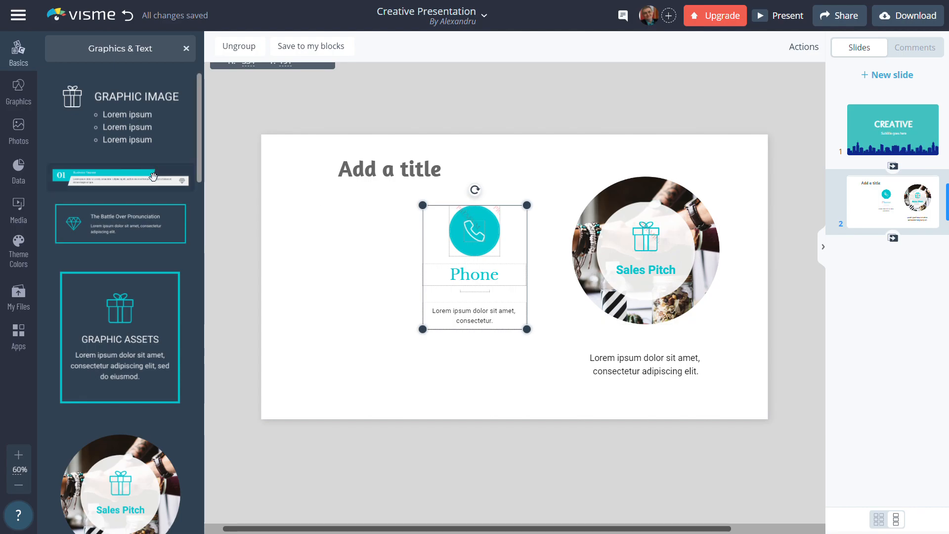
drag(200, 141, 205, 292)
scroll(196, 284, down, 5)
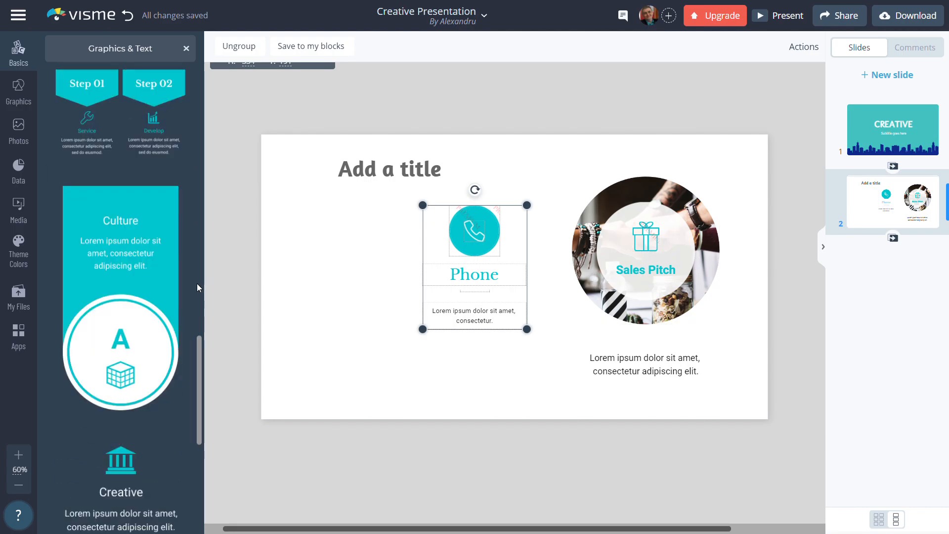
Add a blank third slide for trying out graphics.
click(23, 94)
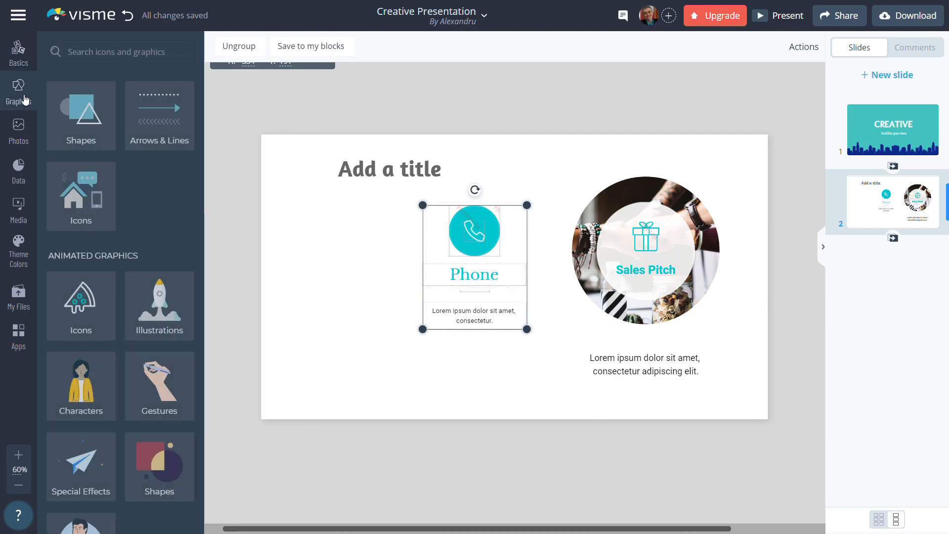
click(877, 76)
click(96, 164)
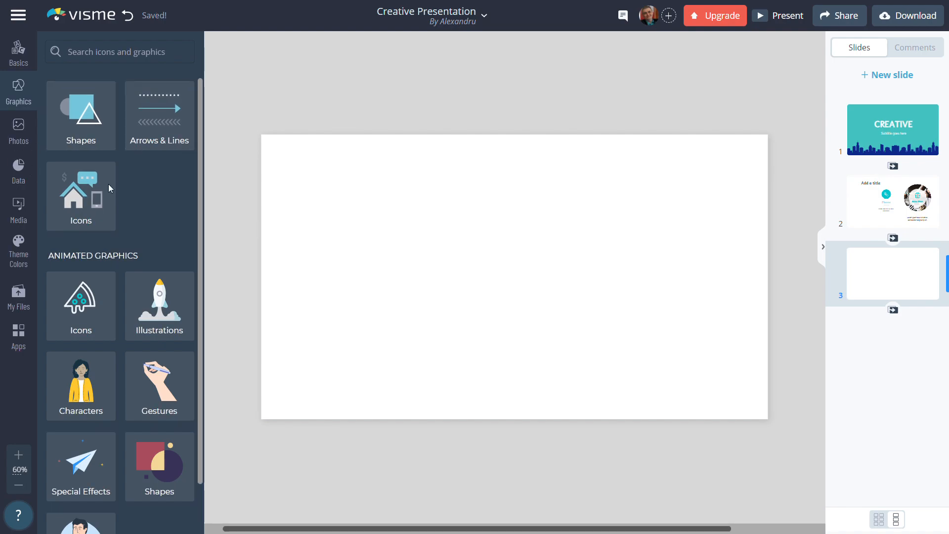
Insert the champagne glasses icon from the Celebration icons, enlarge it to about 107 × 206 and move it to about X 385, Y 35.
click(88, 191)
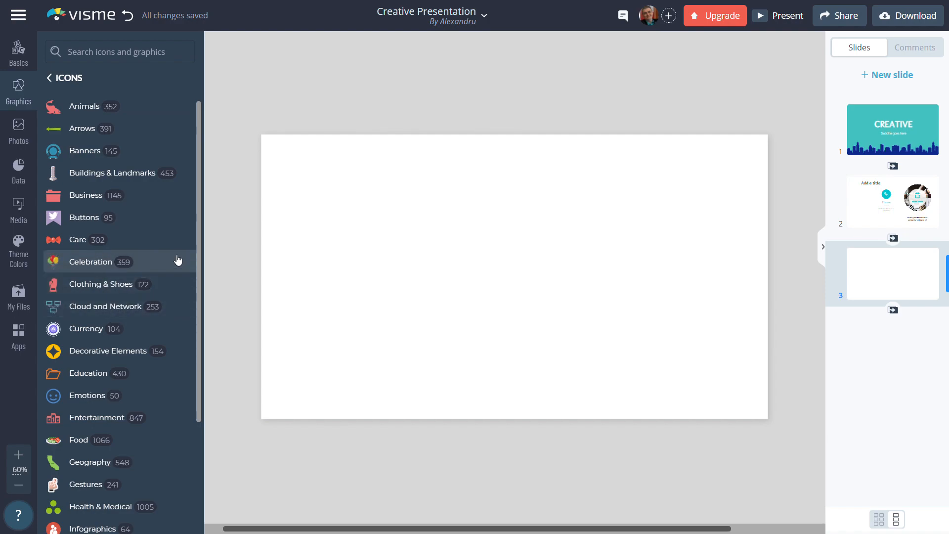
click(109, 262)
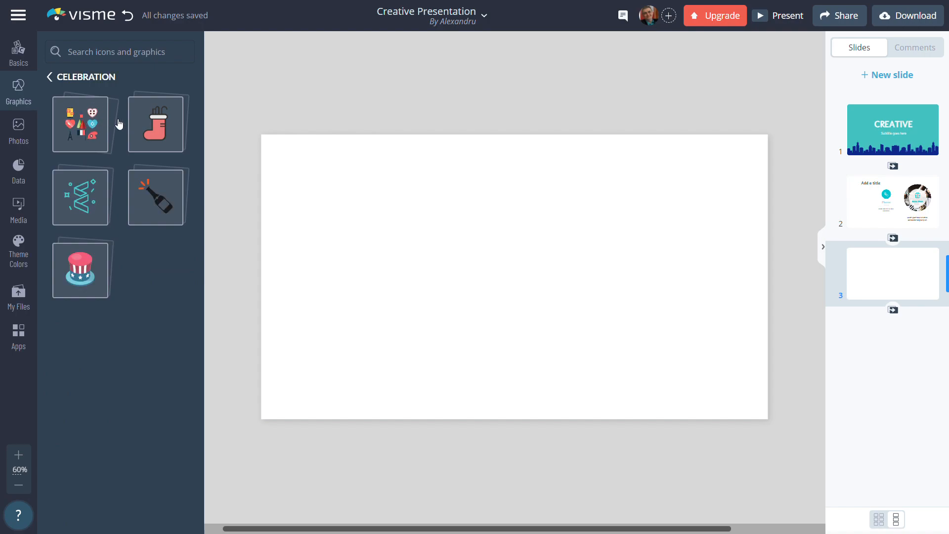
click(83, 124)
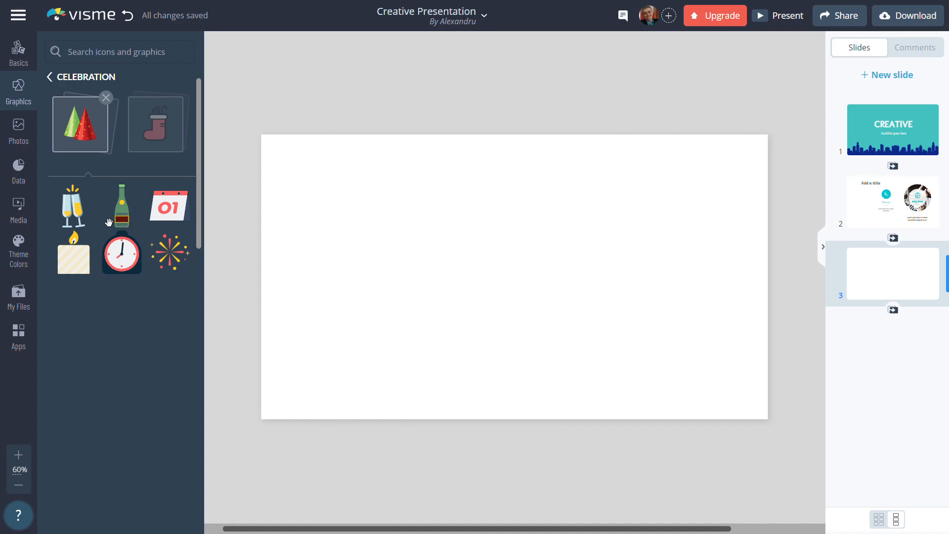
click(110, 220)
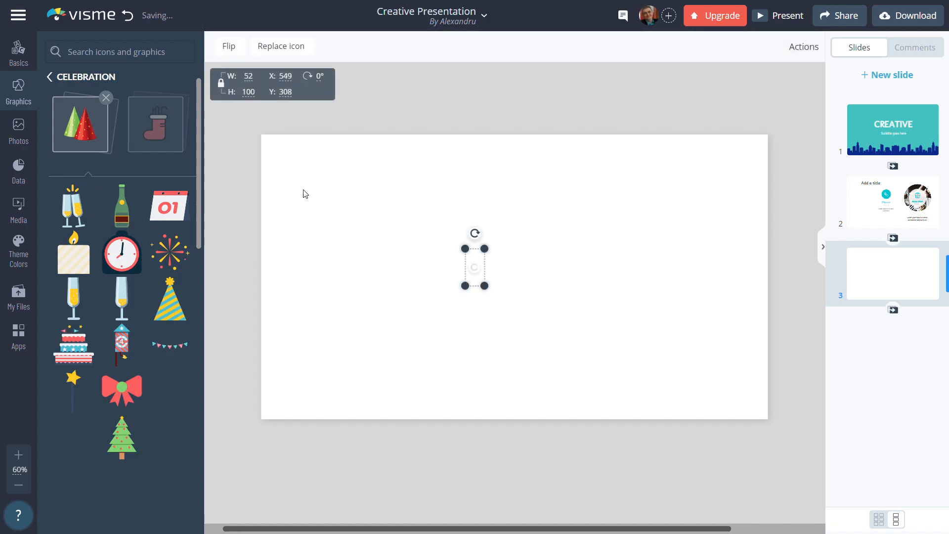
drag(487, 293, 542, 324)
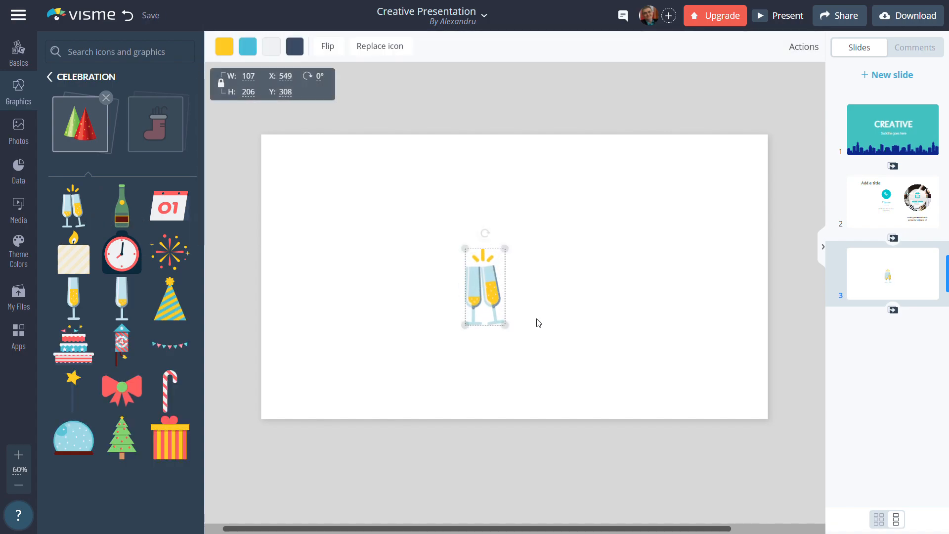
drag(487, 288, 428, 189)
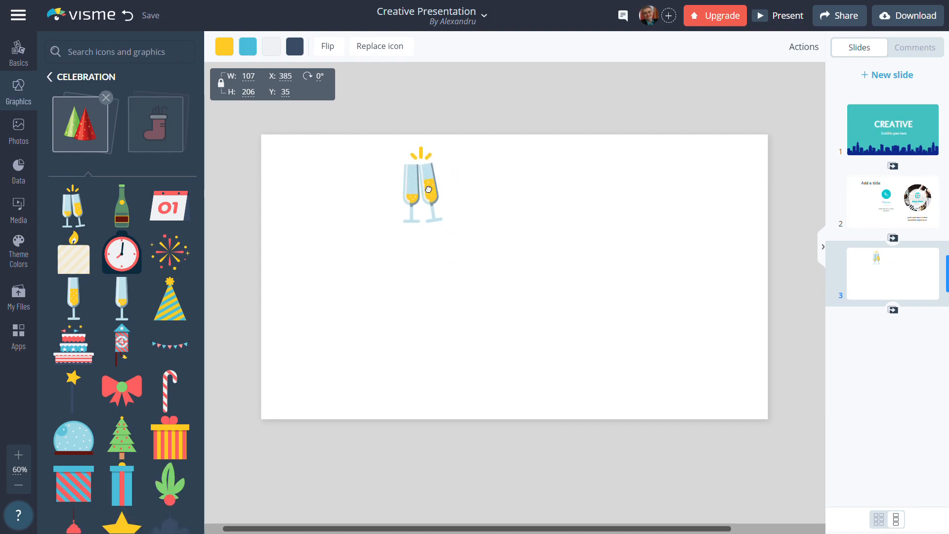
Insert the Celebration clock icon near the middle of the third slide and enlarge it to about 412 high.
click(119, 259)
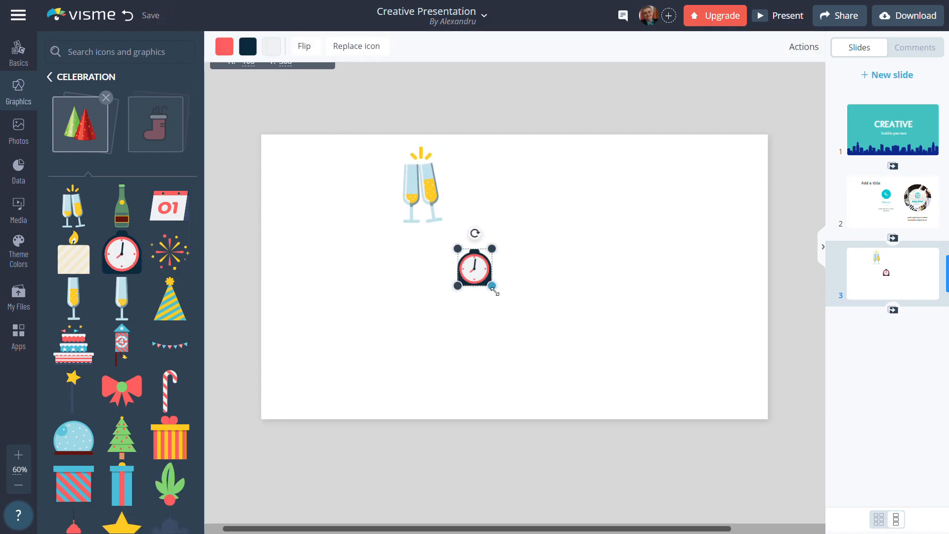
drag(491, 286, 591, 362)
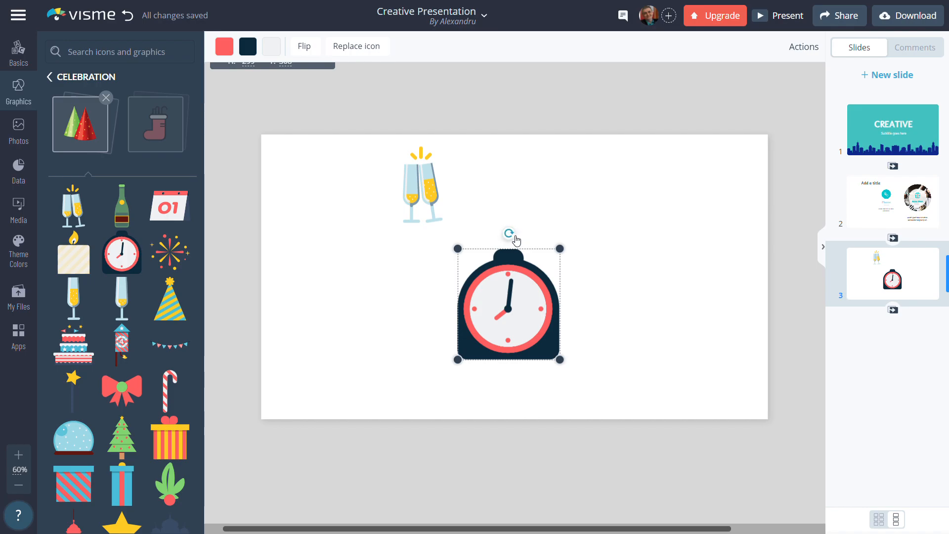
drag(560, 248, 630, 211)
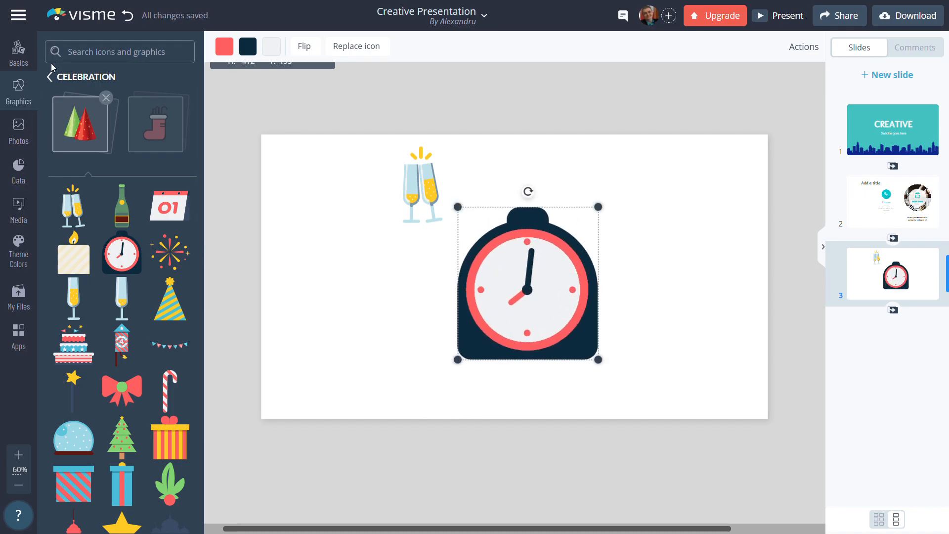
Browse the icon categories and examine the first set of Education icons.
click(86, 78)
drag(202, 112, 190, 212)
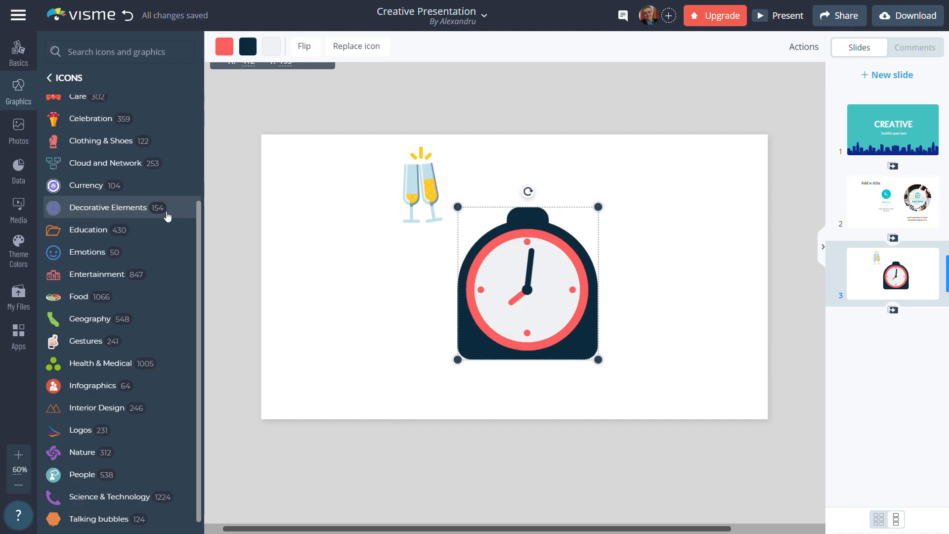
click(111, 233)
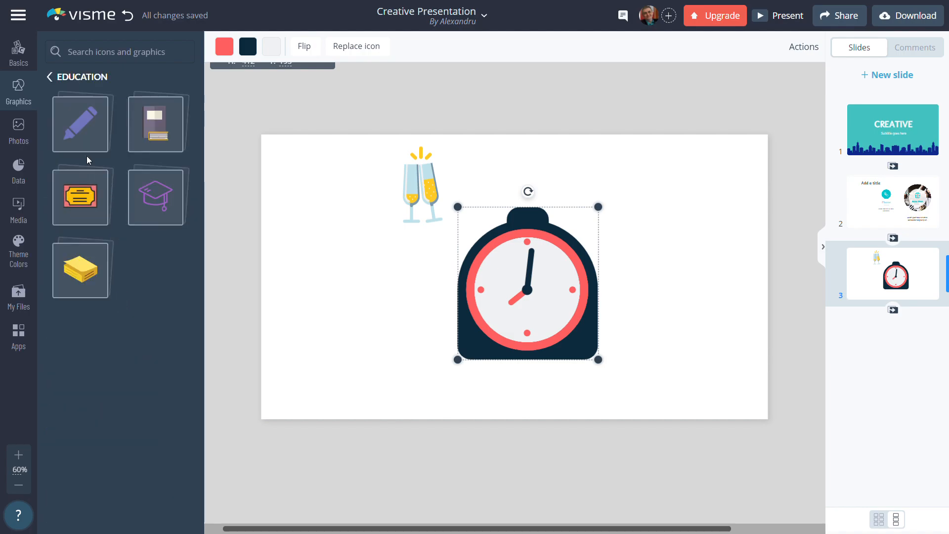
click(92, 137)
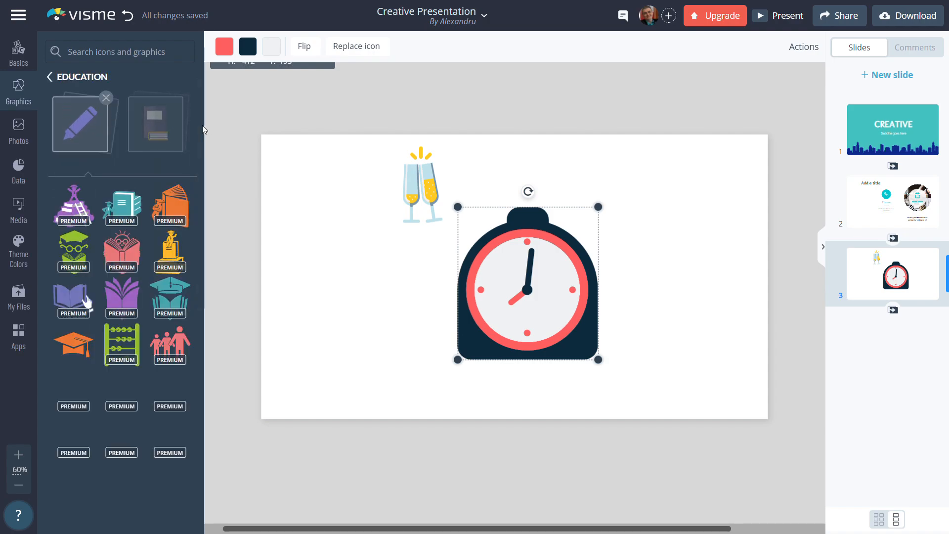
drag(199, 122, 196, 158)
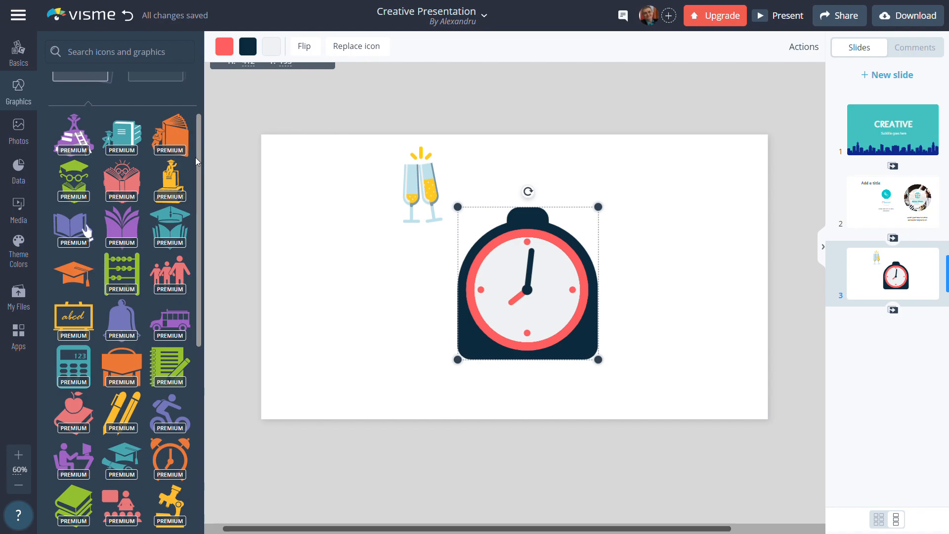
Insert the orange notebook icon from the Education icons, move it beside the champagne glasses and shrink it to about 180 wide.
drag(195, 157, 238, 357)
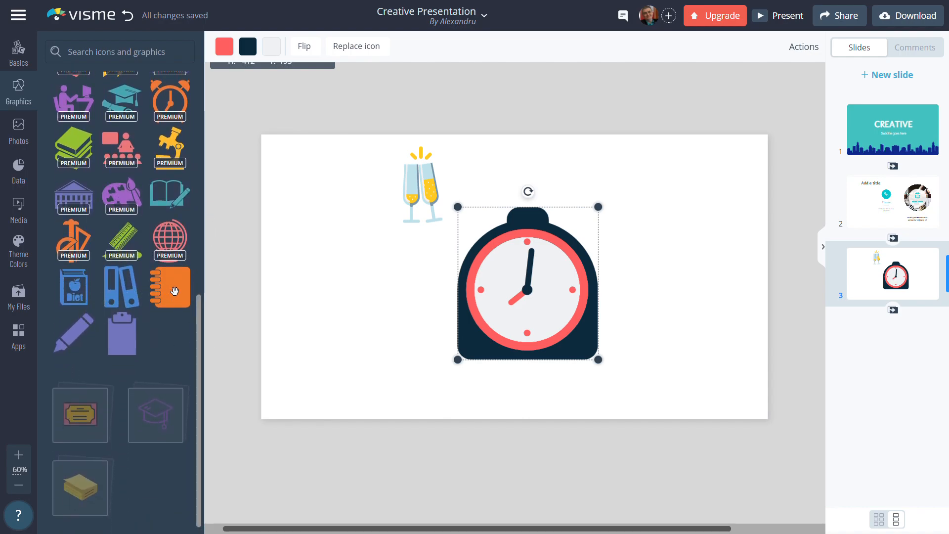
drag(171, 291, 406, 364)
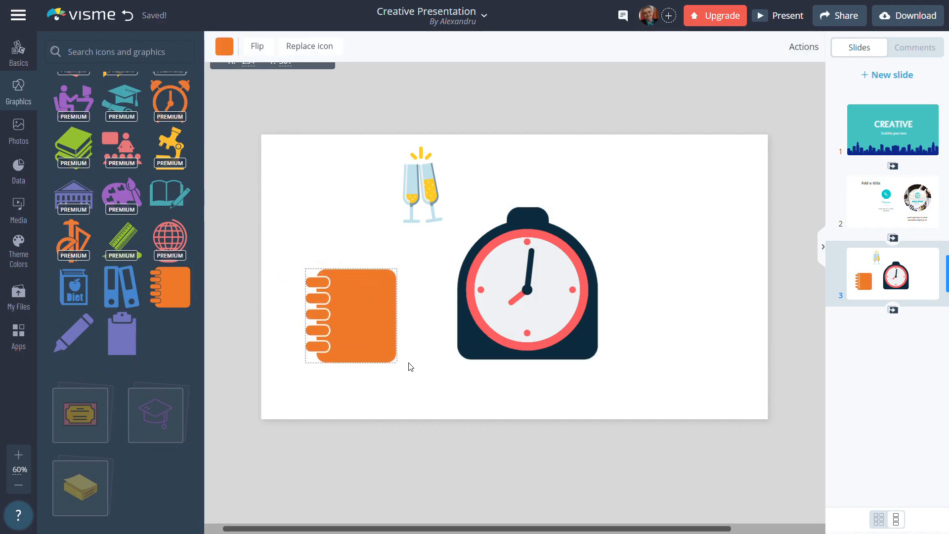
drag(360, 313, 337, 218)
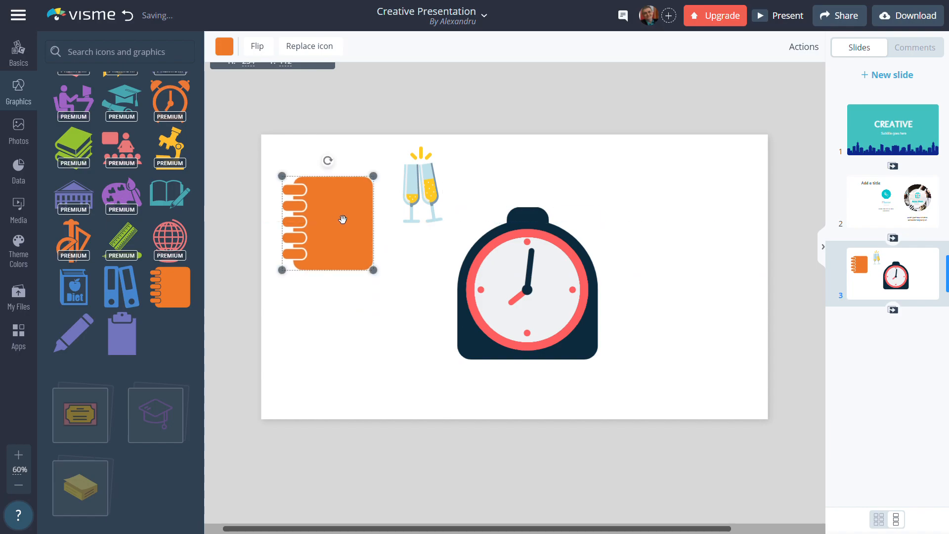
drag(374, 270, 348, 245)
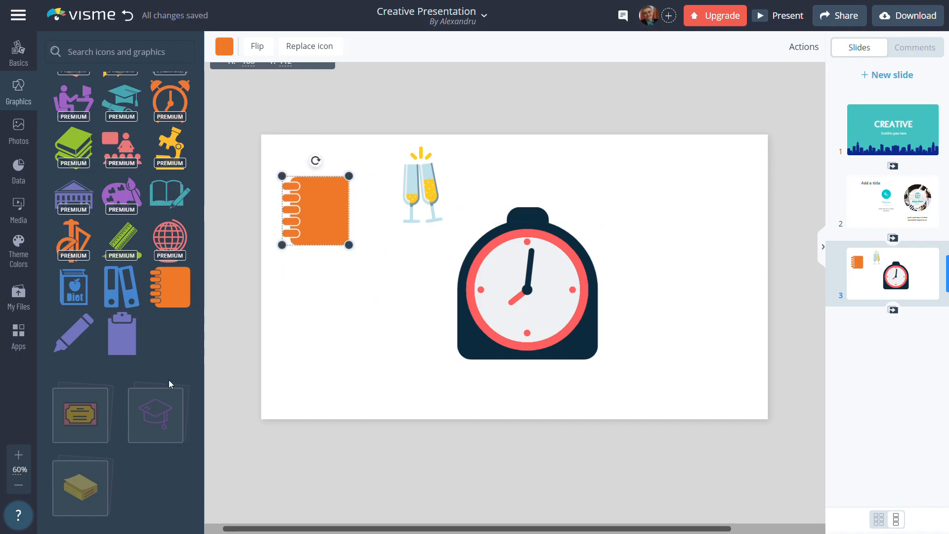
scroll(87, 408, down, 4)
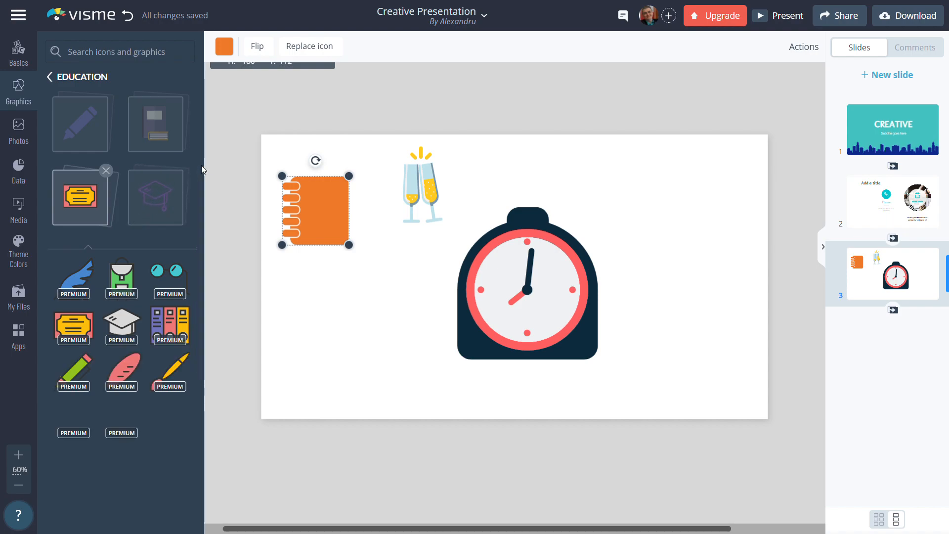
drag(202, 165, 201, 365)
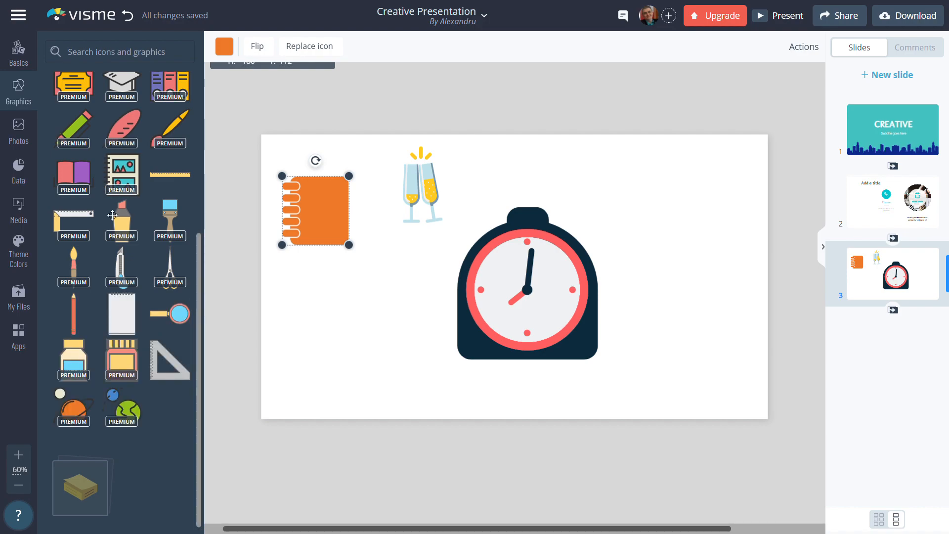
Insert the free "color code book" photo, shrink it to about 438 high and place it directly right of the clock.
click(20, 130)
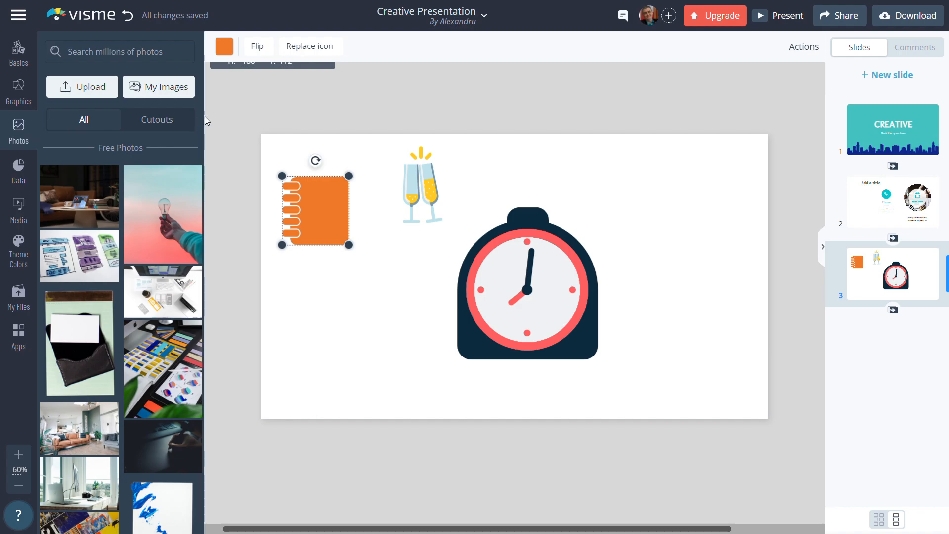
mouse_move(177, 363)
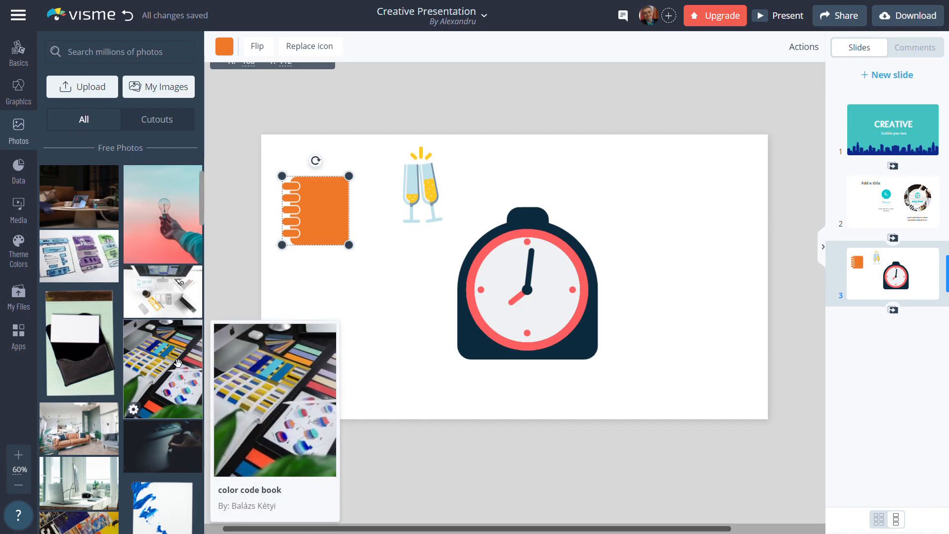
click(169, 364)
drag(438, 237, 651, 237)
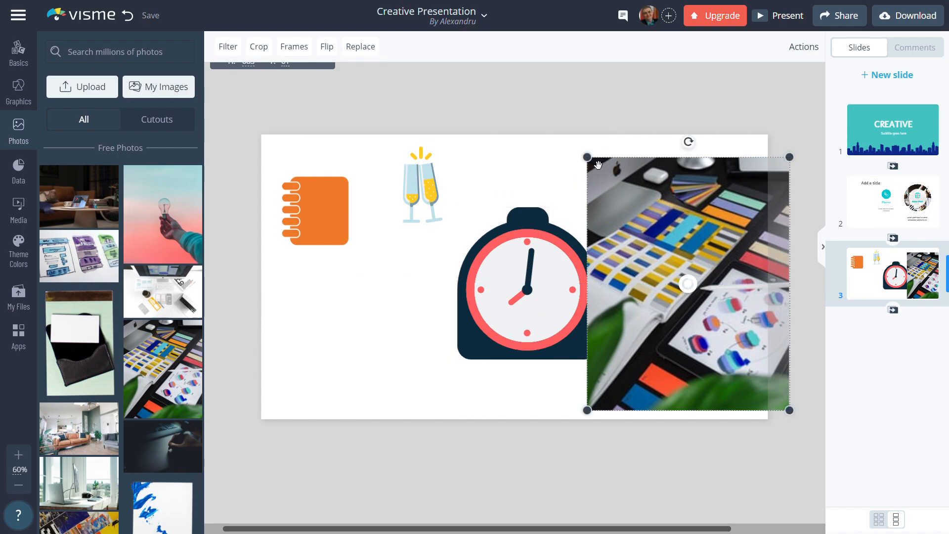
drag(591, 163, 654, 250)
drag(719, 329, 669, 271)
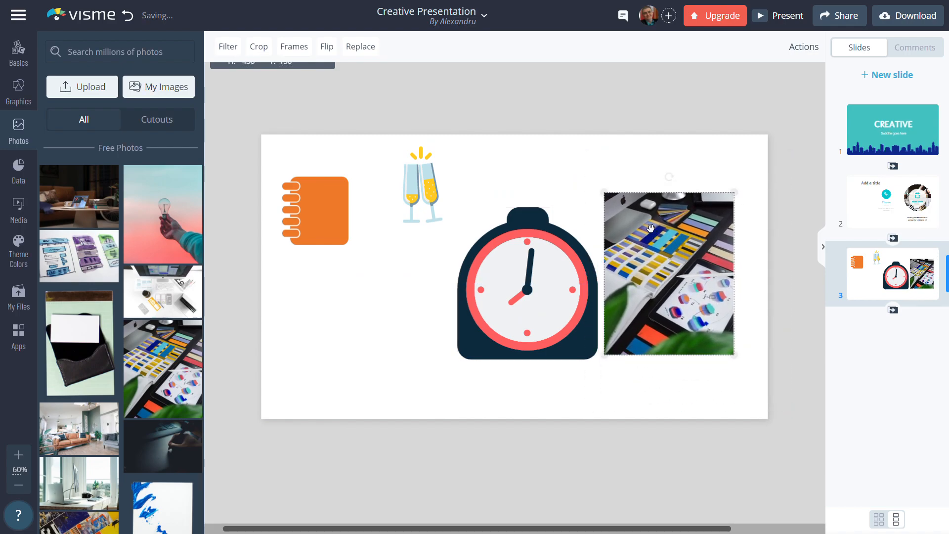
Add a blank fourth slide for trying out the data elements.
click(15, 170)
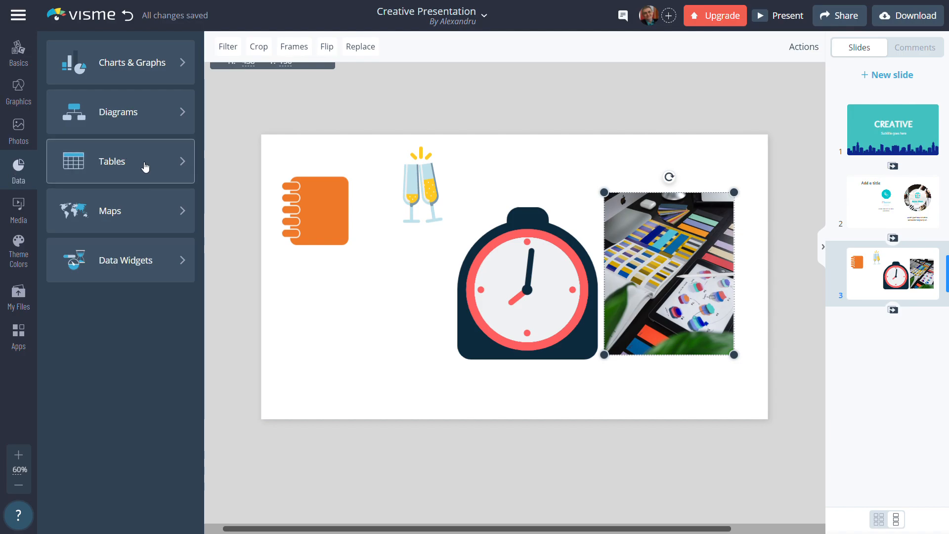
click(877, 69)
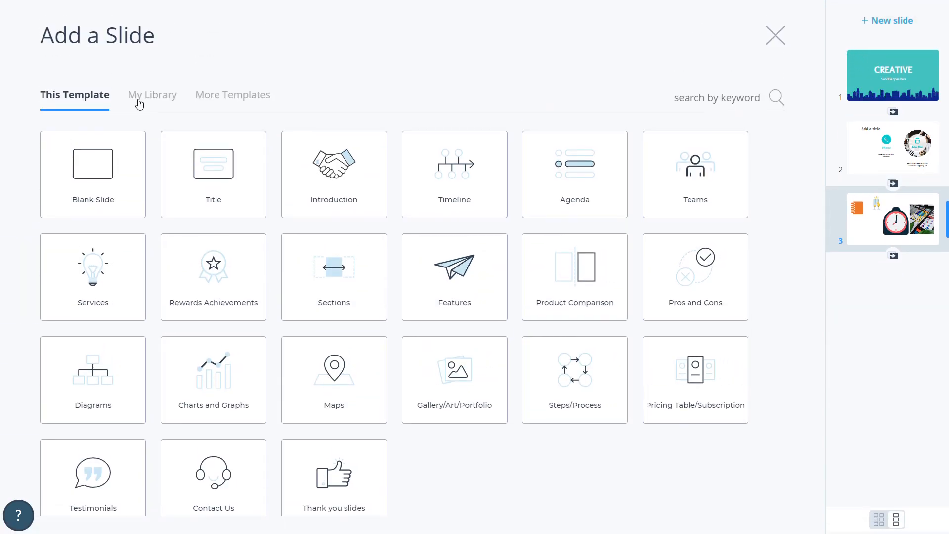
click(98, 159)
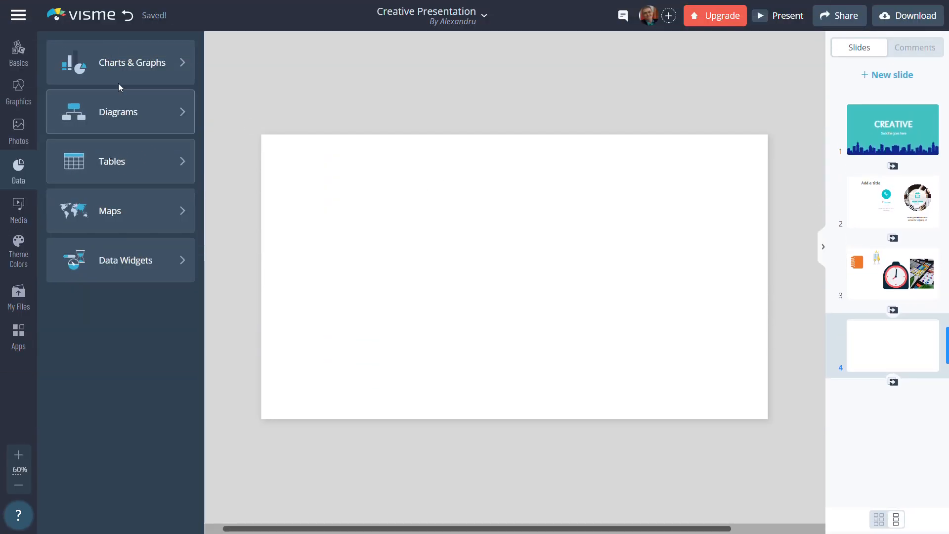
Insert a vertical bar chart on the fourth slide, enlarge it to about 612 × 581 and move it to about X 243, Y 78.
click(132, 60)
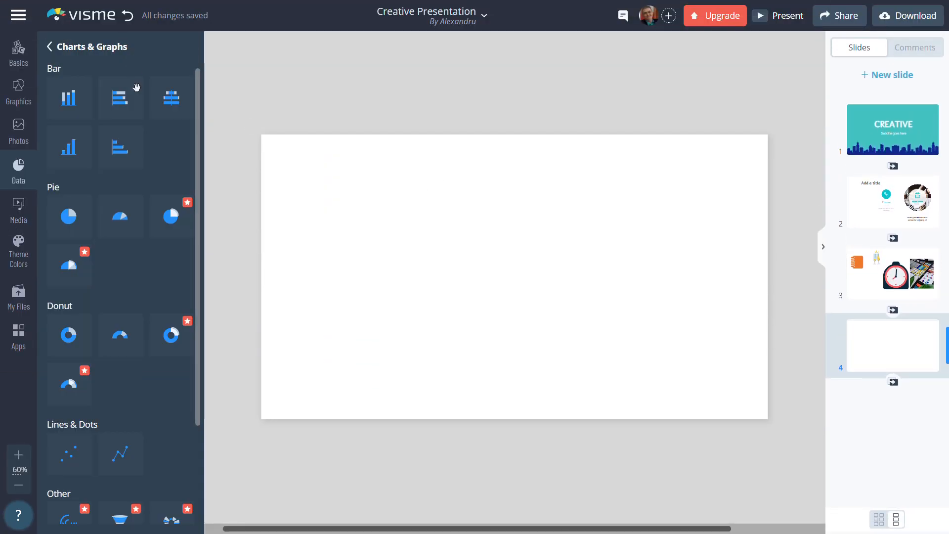
click(70, 103)
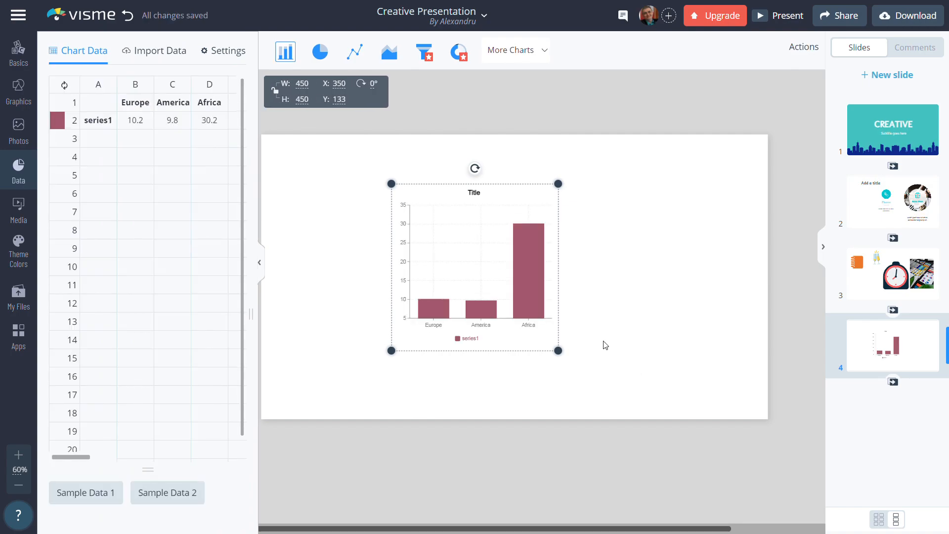
drag(563, 356, 618, 400)
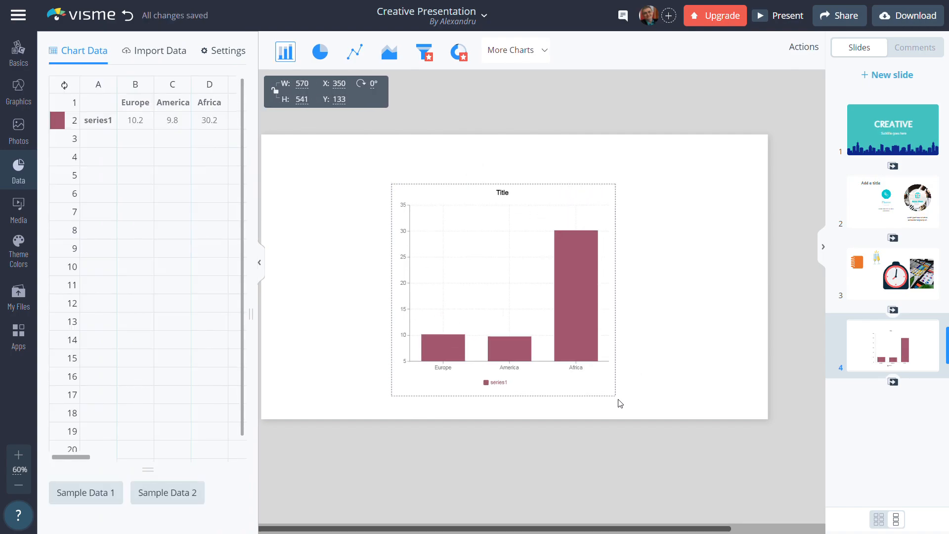
drag(514, 254, 467, 230)
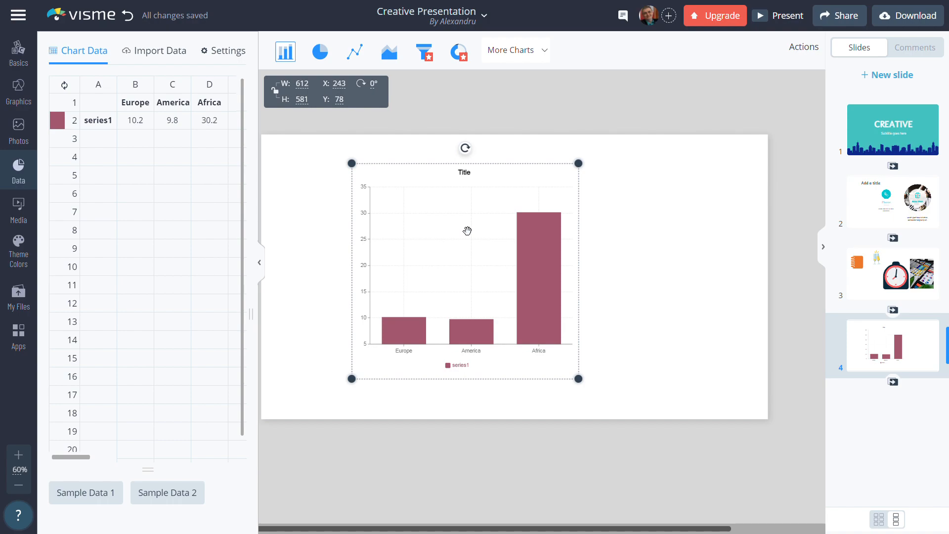
Add a data series named "de" in cell A4 of the chart data.
click(95, 143)
click(101, 163)
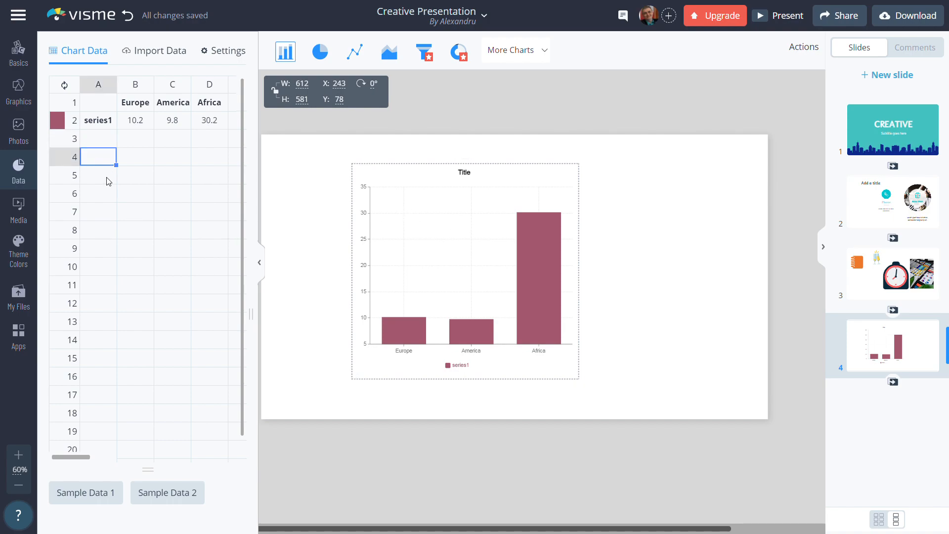
text(de)
click(155, 179)
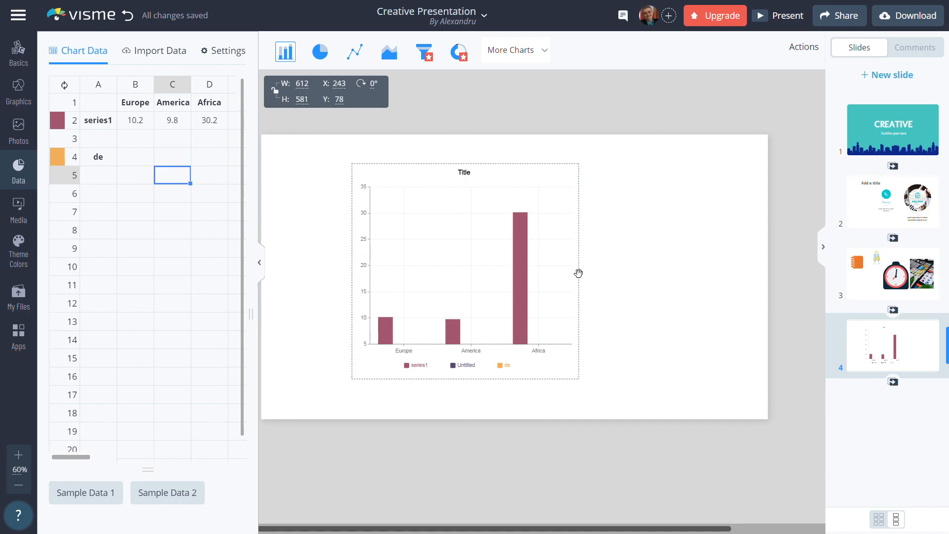
Examine the media options, including the stock video categories and the option for embedding online content.
click(19, 205)
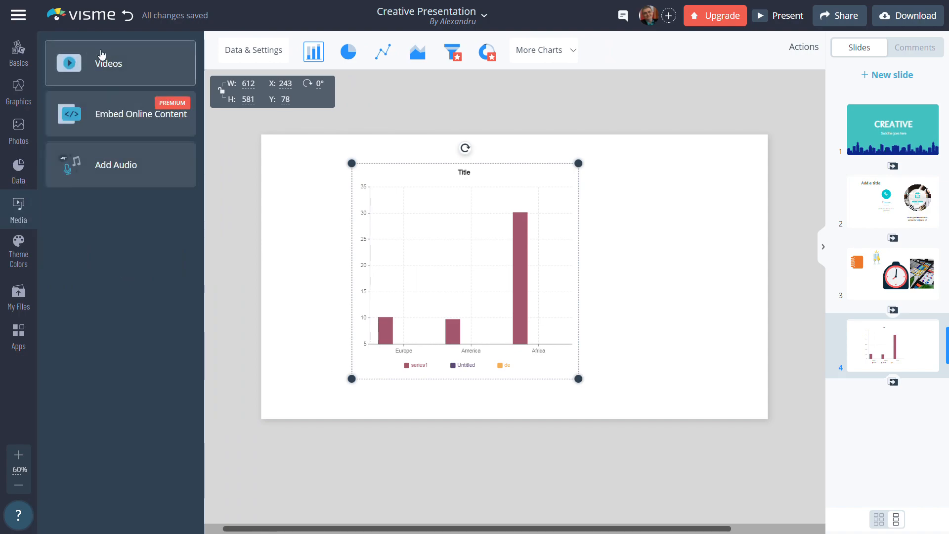
click(104, 63)
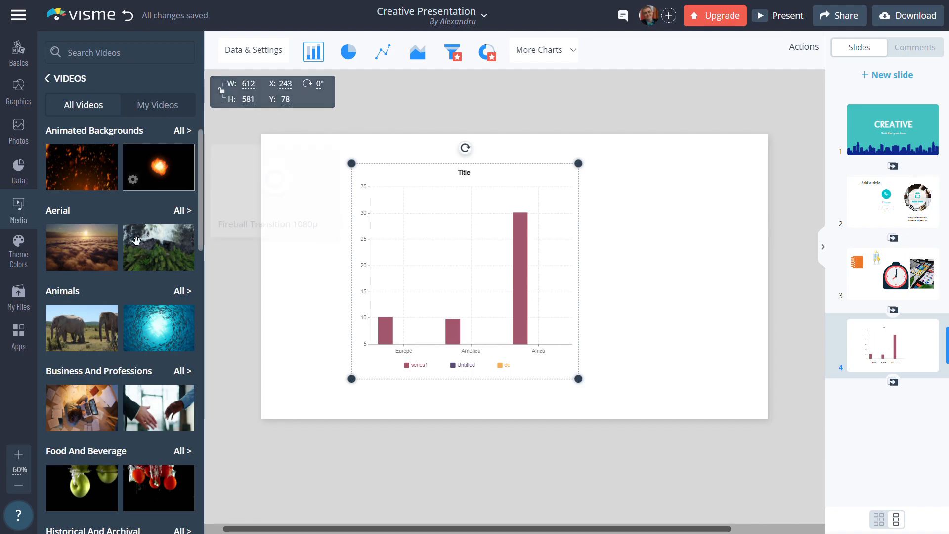
mouse_move(94, 151)
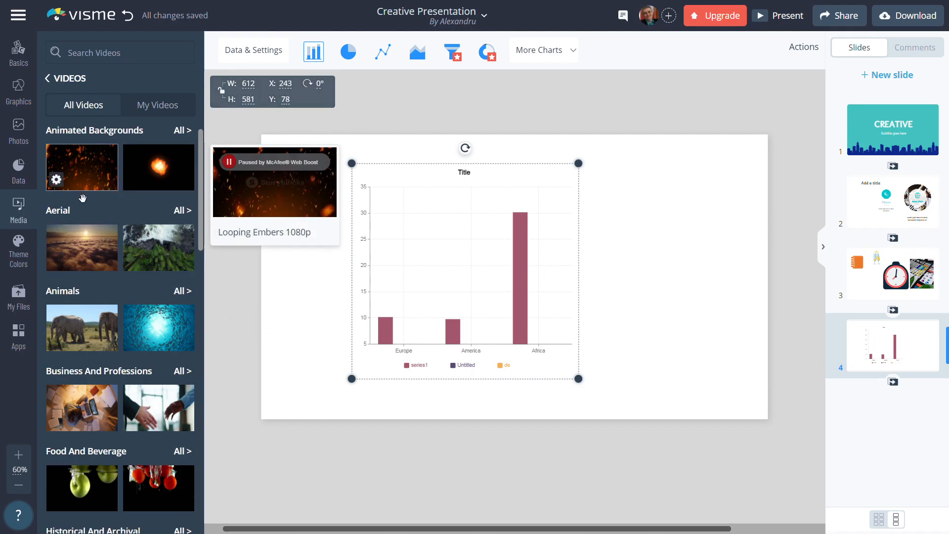
mouse_move(203, 179)
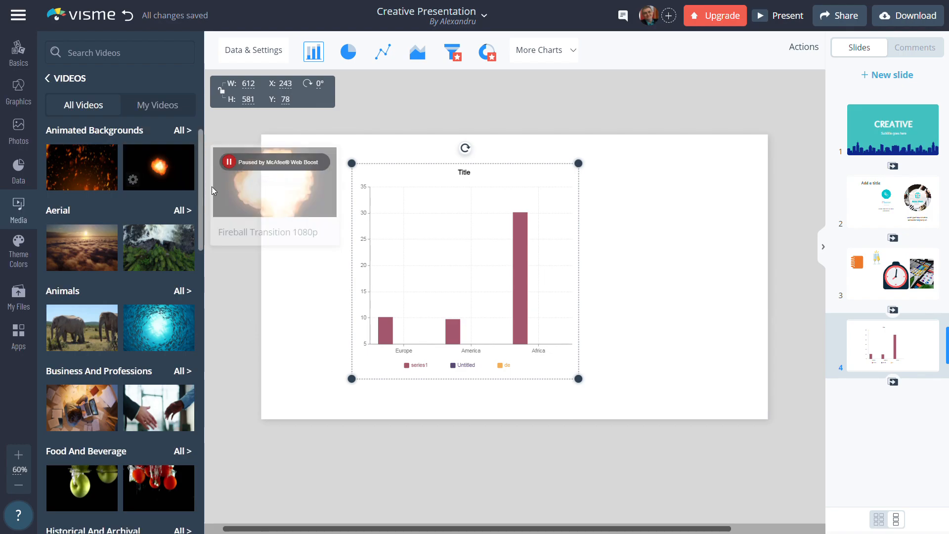
mouse_move(203, 182)
mouse_down()
mouse_move(202, 317)
mouse_move(202, 163)
mouse_up()
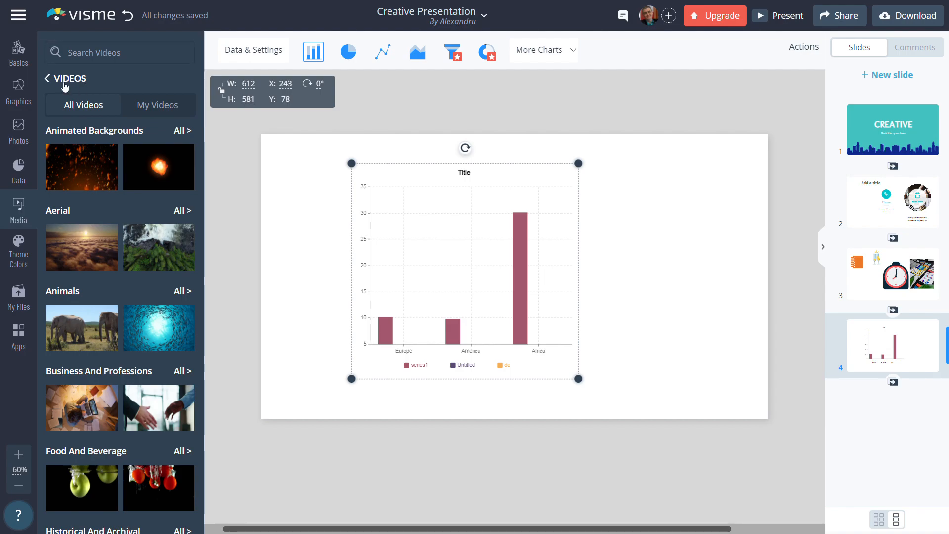
click(64, 80)
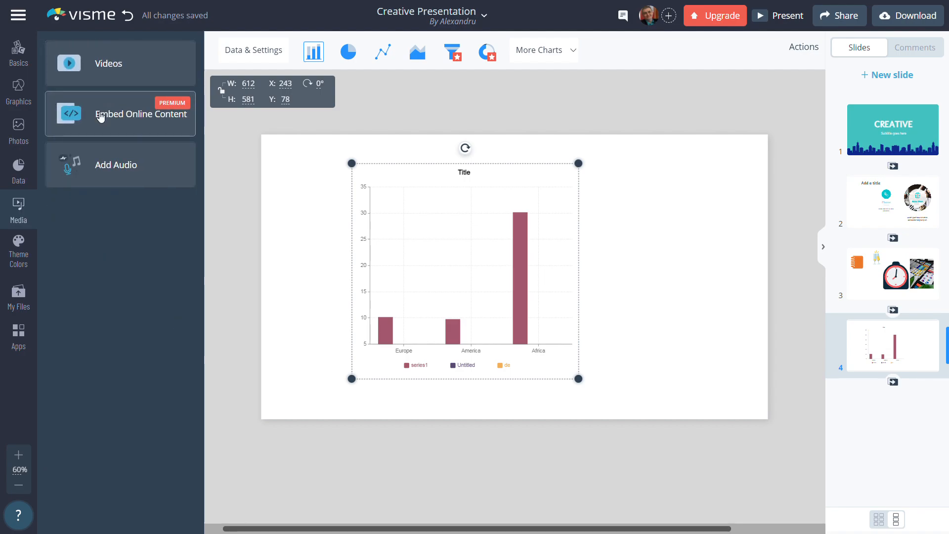
click(99, 115)
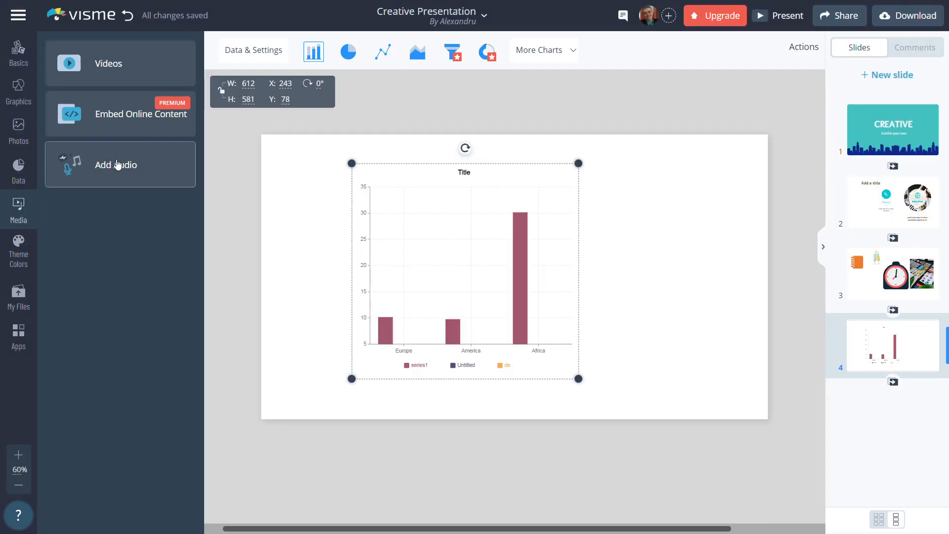
click(99, 110)
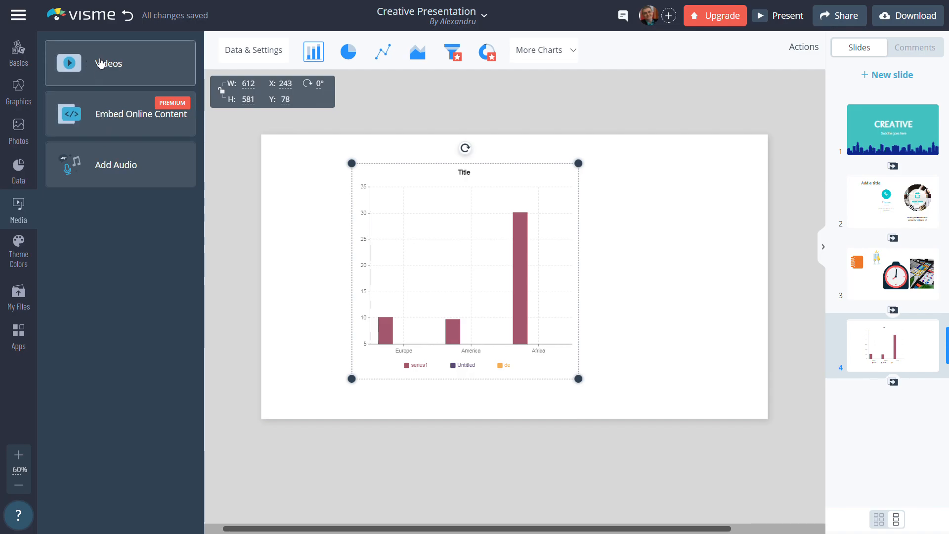
Insert the elephant video from the Animals category and place it beside the chart at about X 855, Y 183.
click(96, 63)
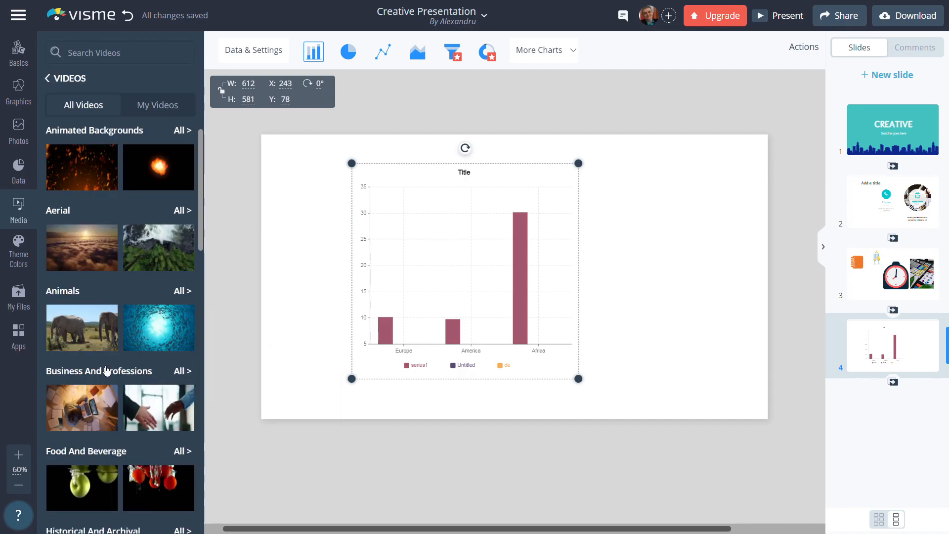
click(96, 341)
drag(504, 263, 701, 251)
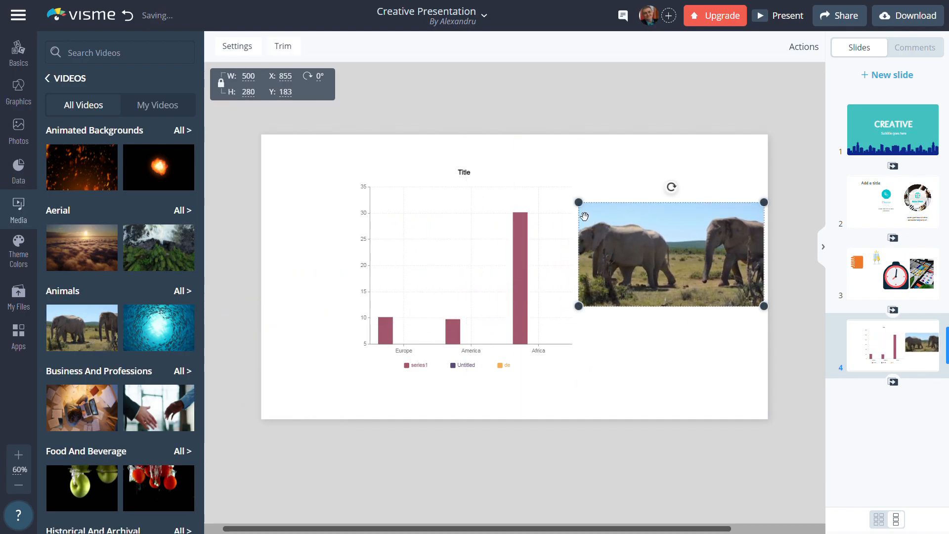
Move the chart toward the slide's left edge and enlarge the elephant video to about 730 × 409, filling the space beside it.
drag(499, 232, 427, 226)
click(607, 223)
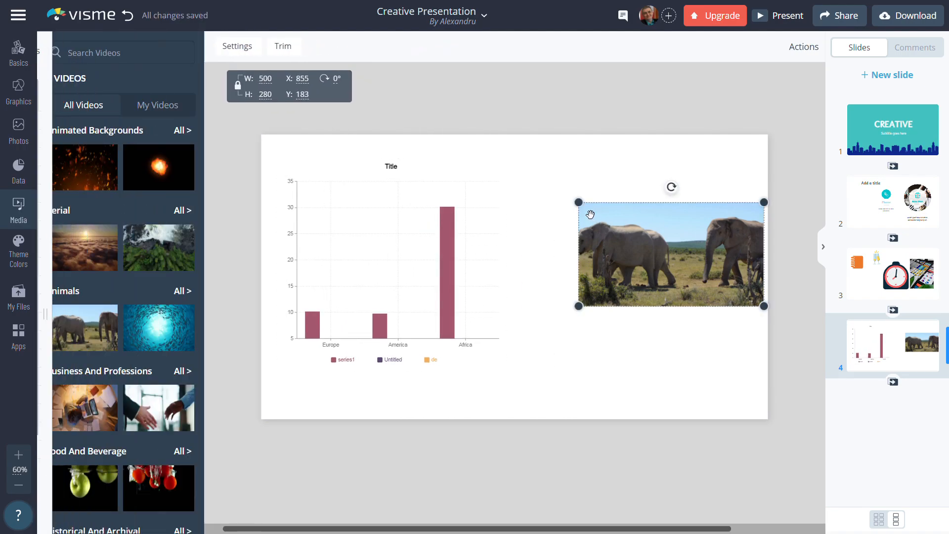
drag(578, 203, 493, 155)
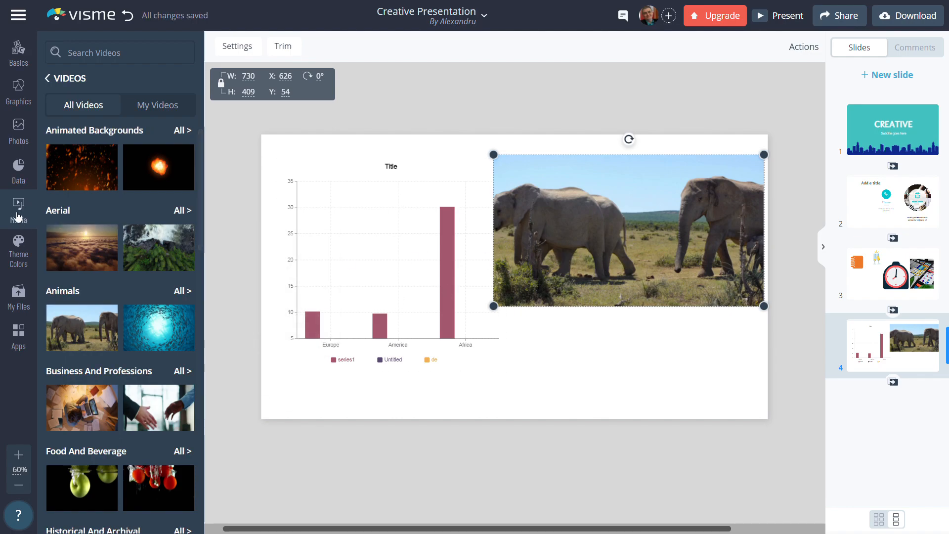
Try several theme color palettes for the presentation and apply the one with brown, blue, grey-violet and orange.
click(23, 254)
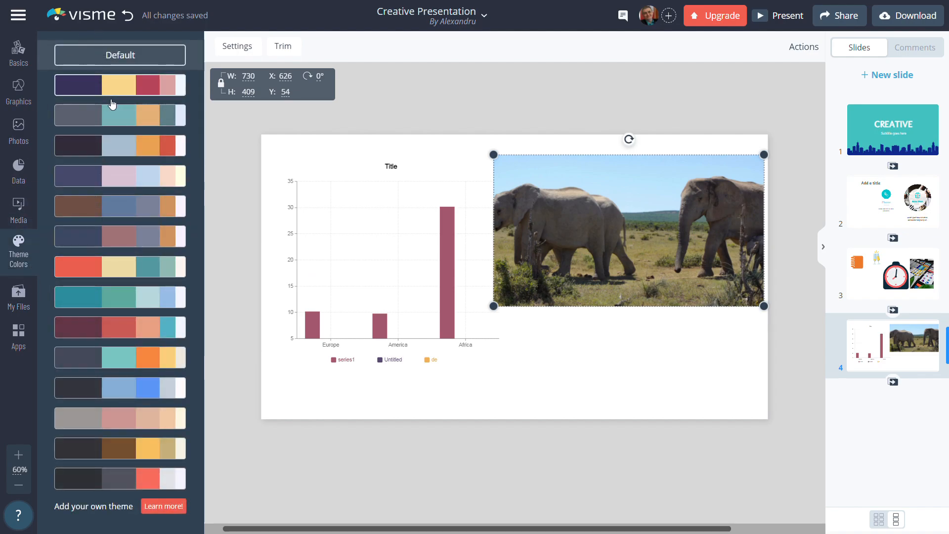
click(111, 92)
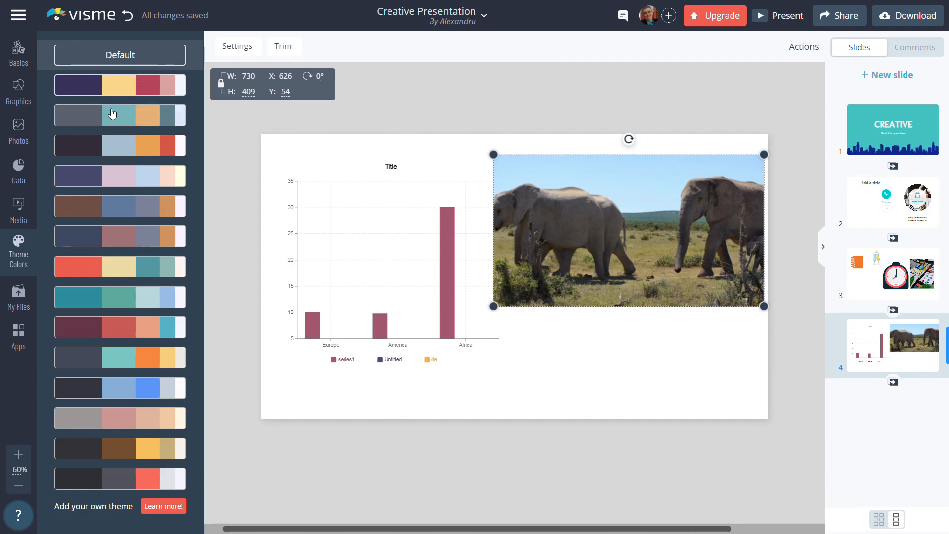
click(115, 154)
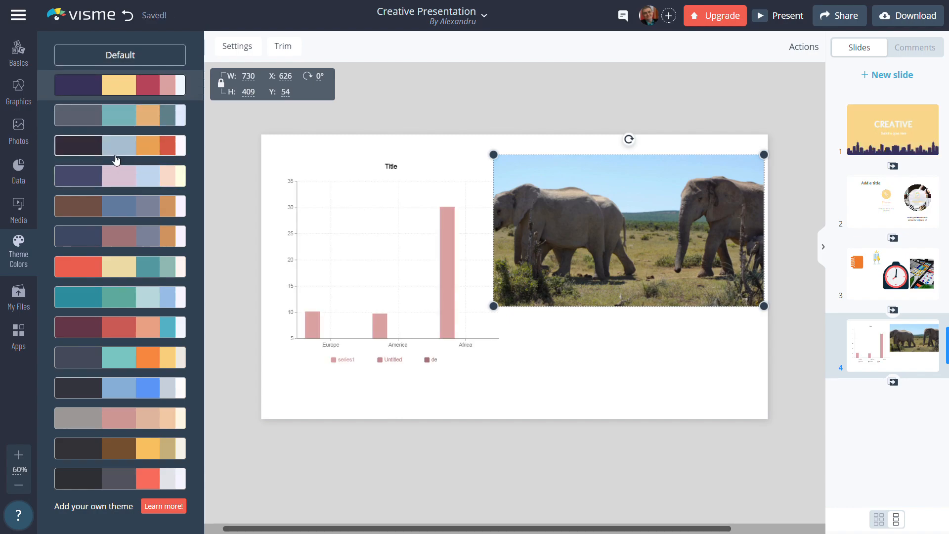
click(123, 196)
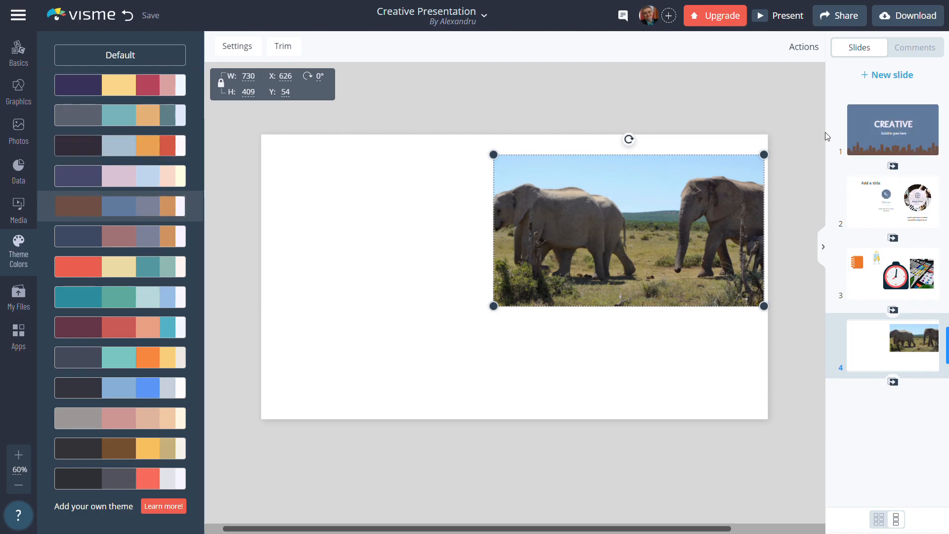
Try several theme color palettes on the title slide and apply the one with slate grey, teal, light orange and dark teal.
click(883, 123)
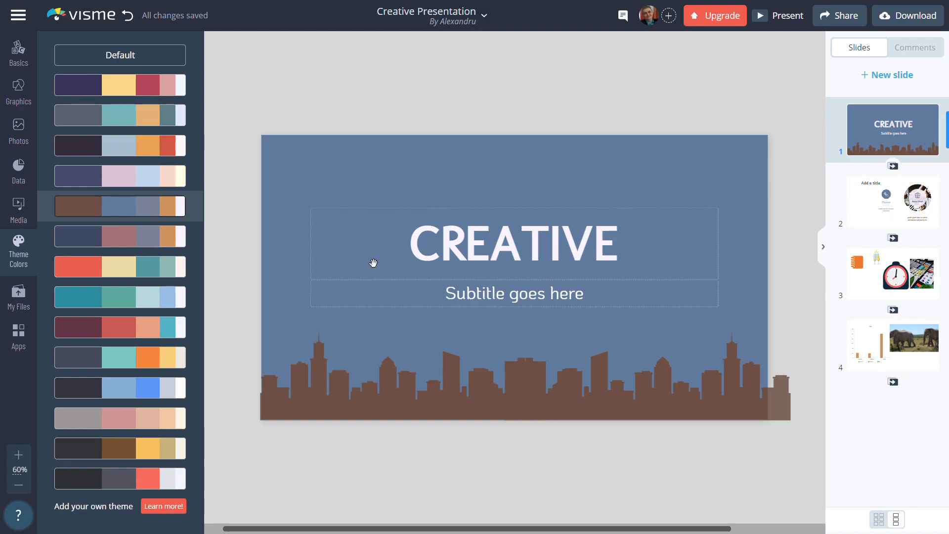
click(152, 267)
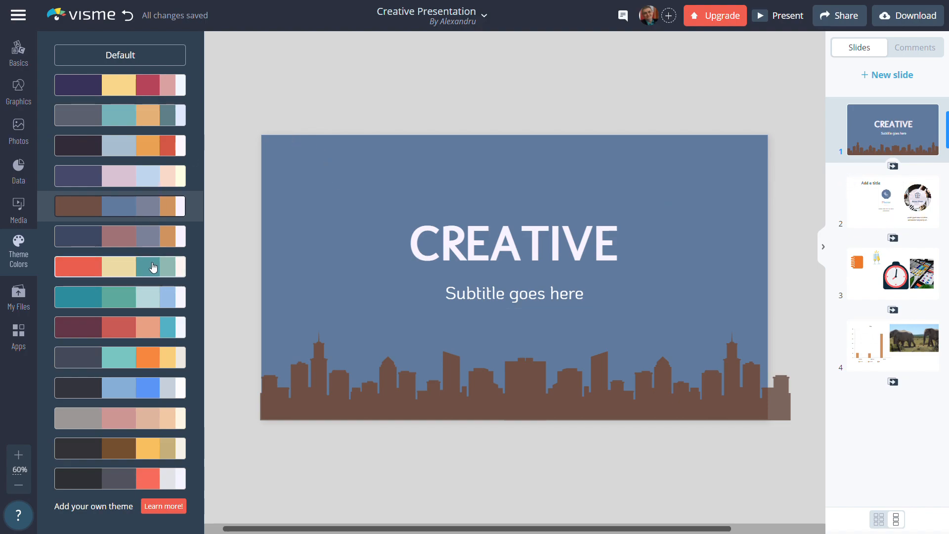
click(145, 295)
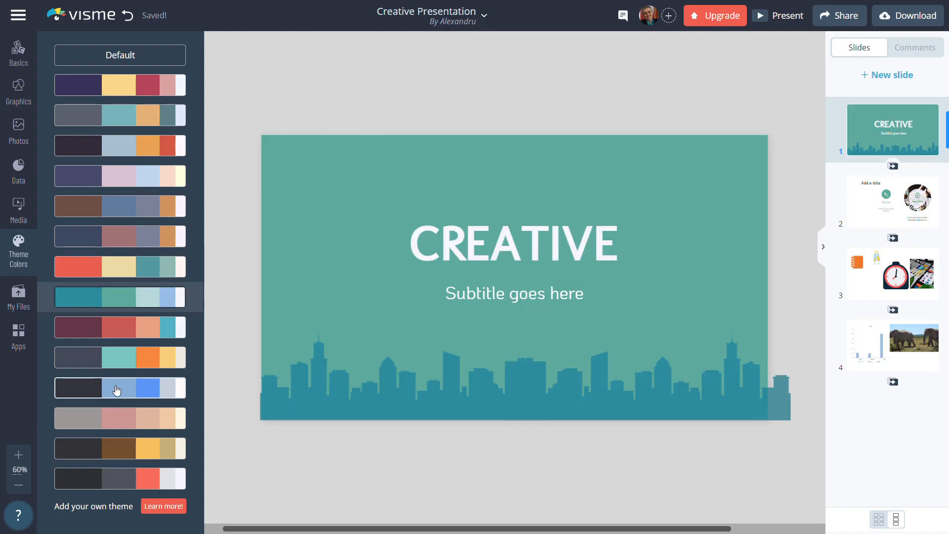
click(113, 391)
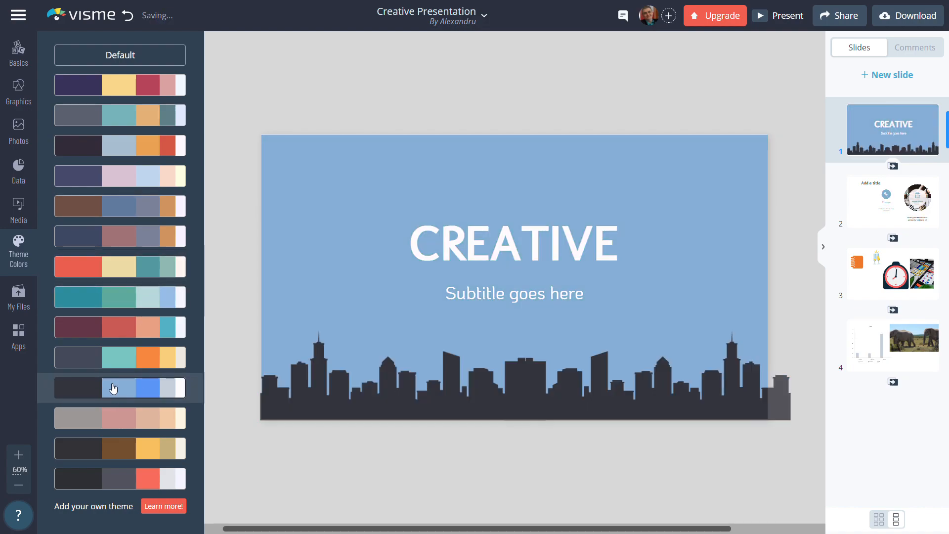
click(144, 478)
click(131, 270)
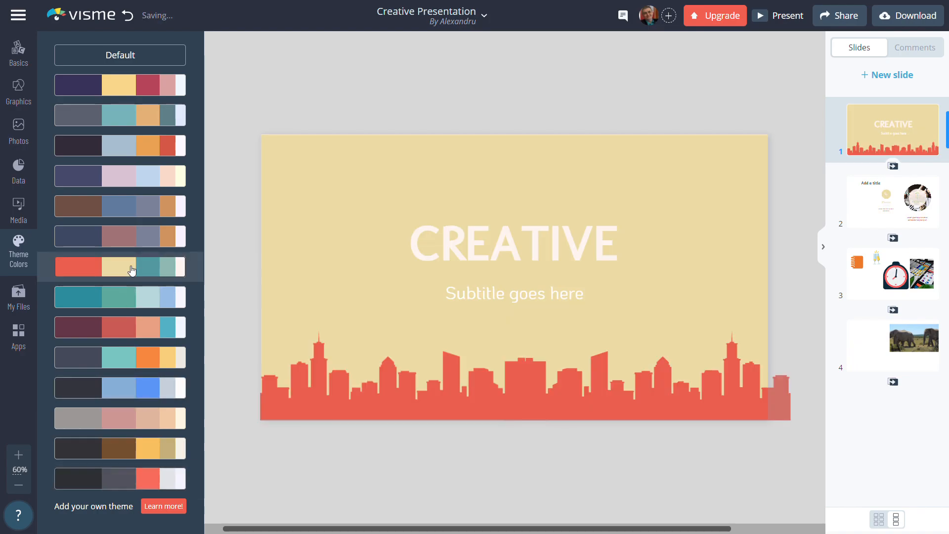
click(132, 228)
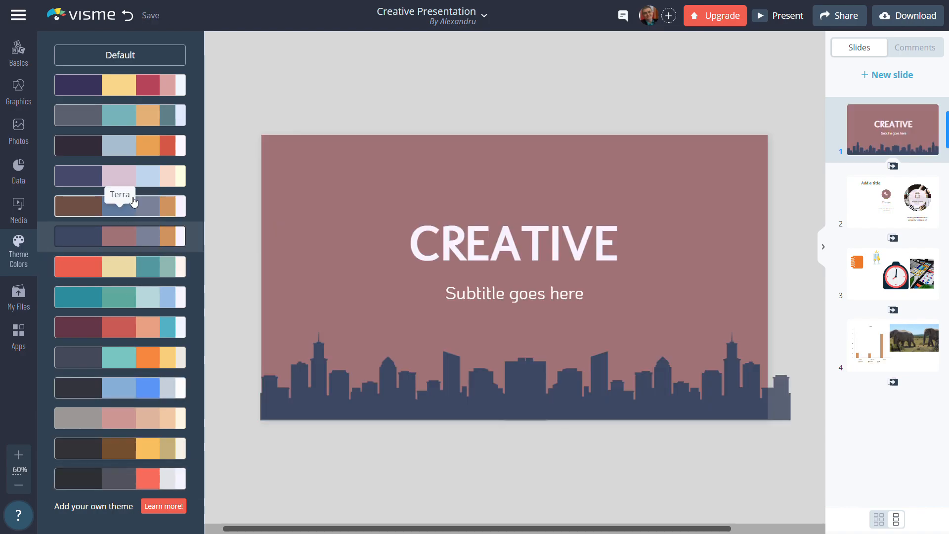
click(133, 203)
click(132, 177)
click(130, 146)
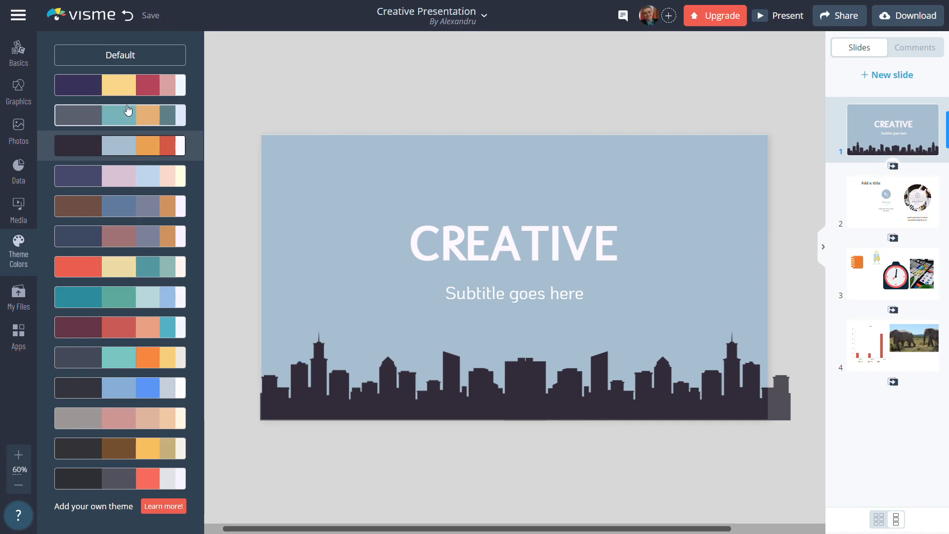
click(127, 111)
Examine the uploaded files and the available app integrations, including the settings for inserting a YouTube video.
click(12, 294)
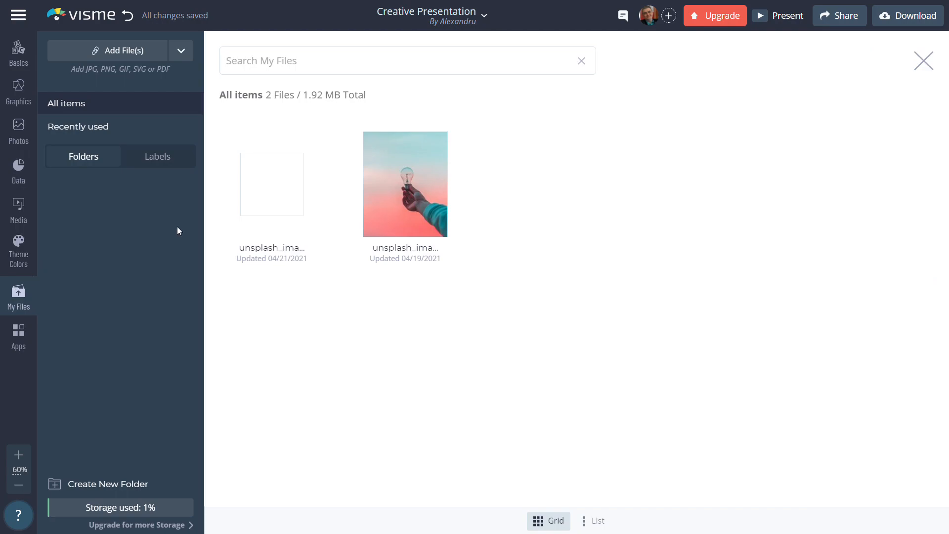
mouse_move(272, 228)
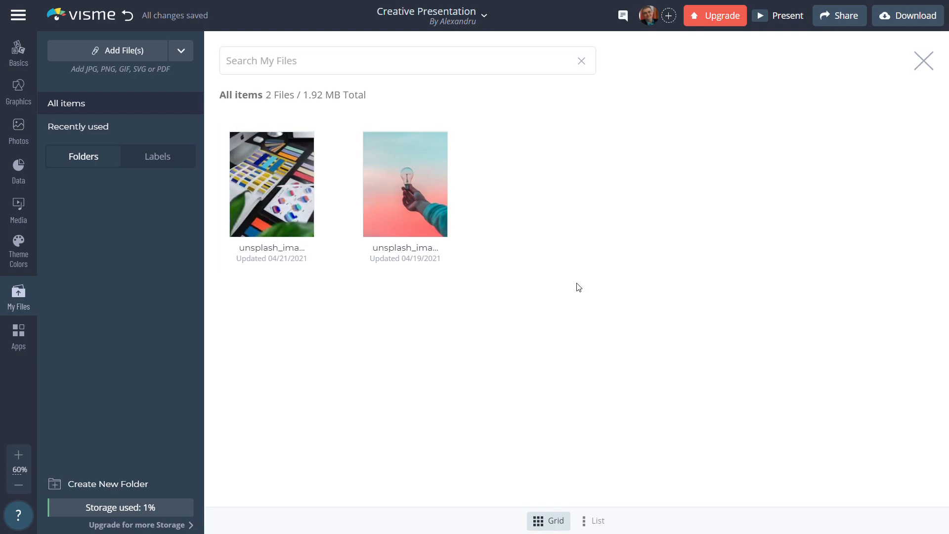
click(20, 337)
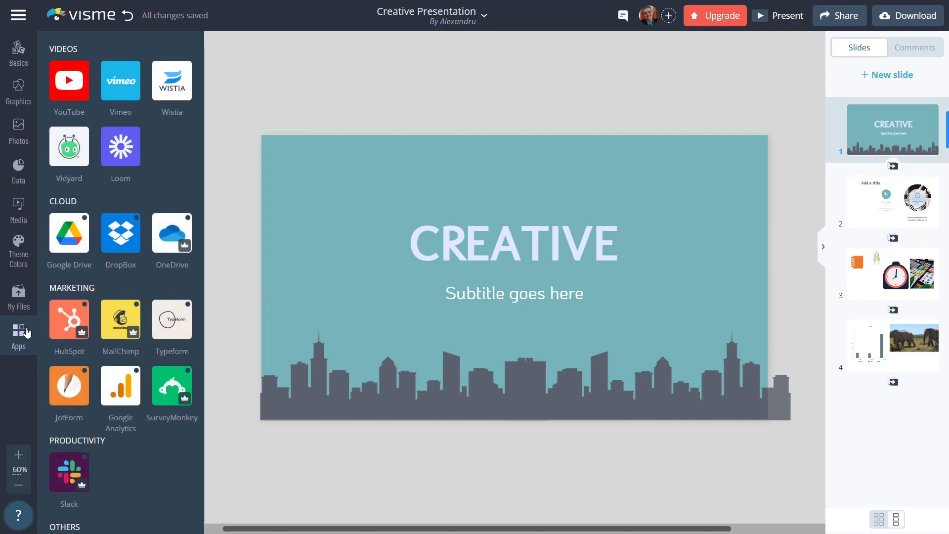
click(72, 88)
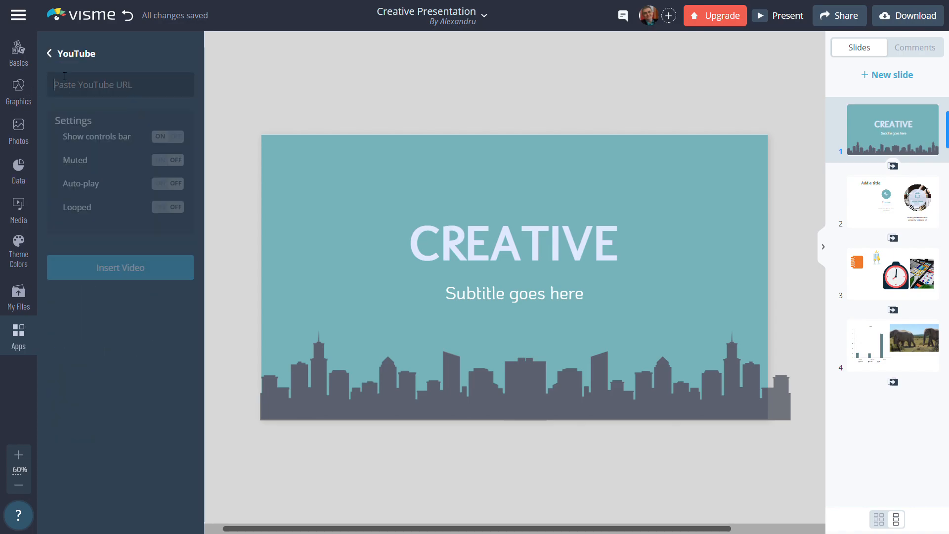
click(49, 54)
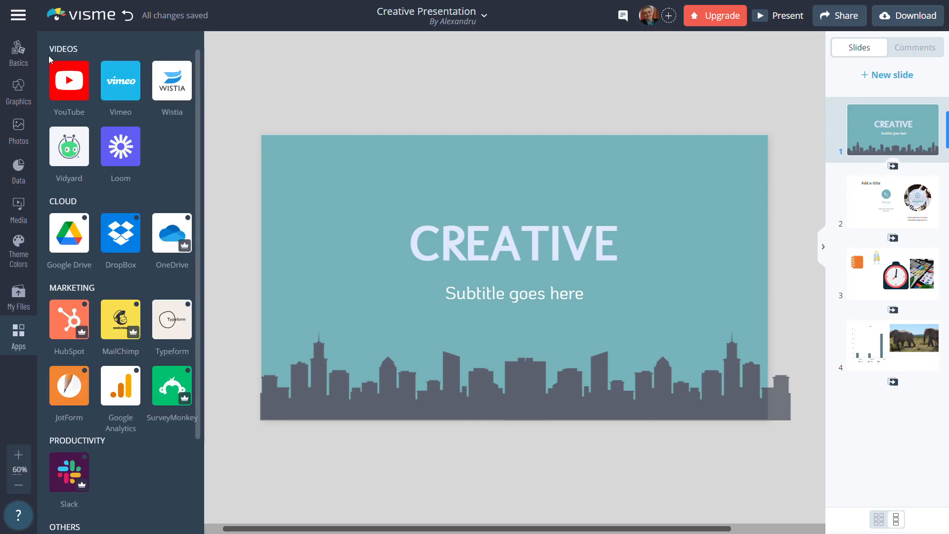